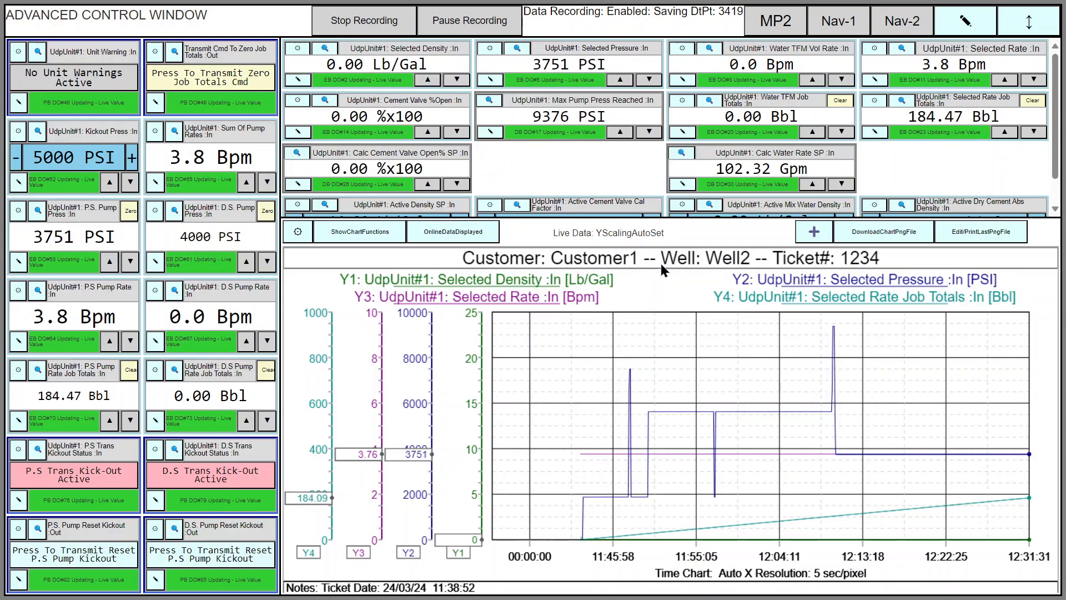
- Replace the strip chart's heading with "New Heading" and close the chart settings
left_click(610, 260)
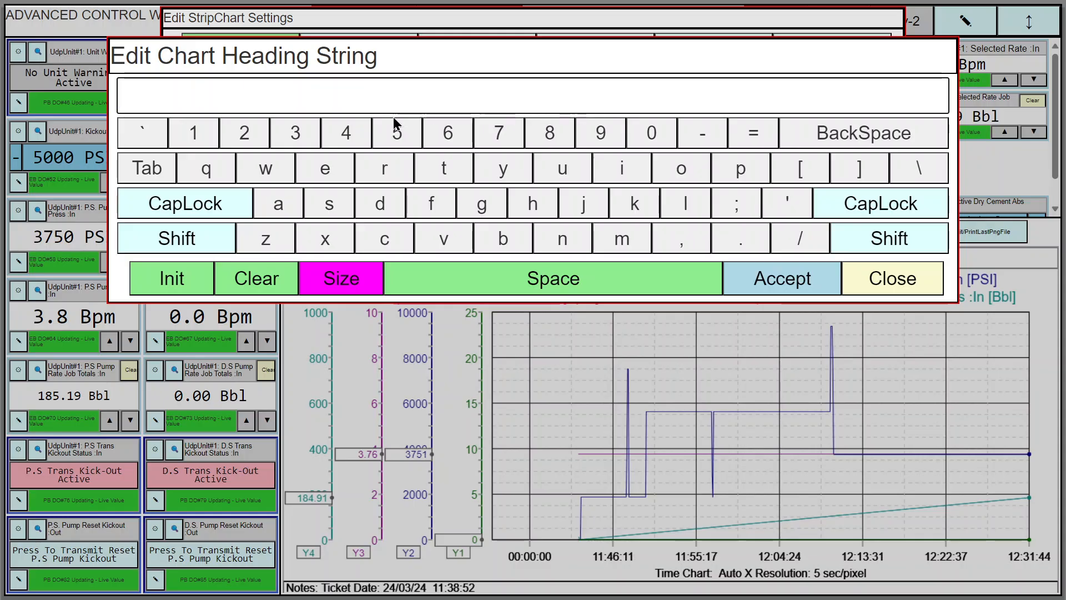
left_click(185, 286)
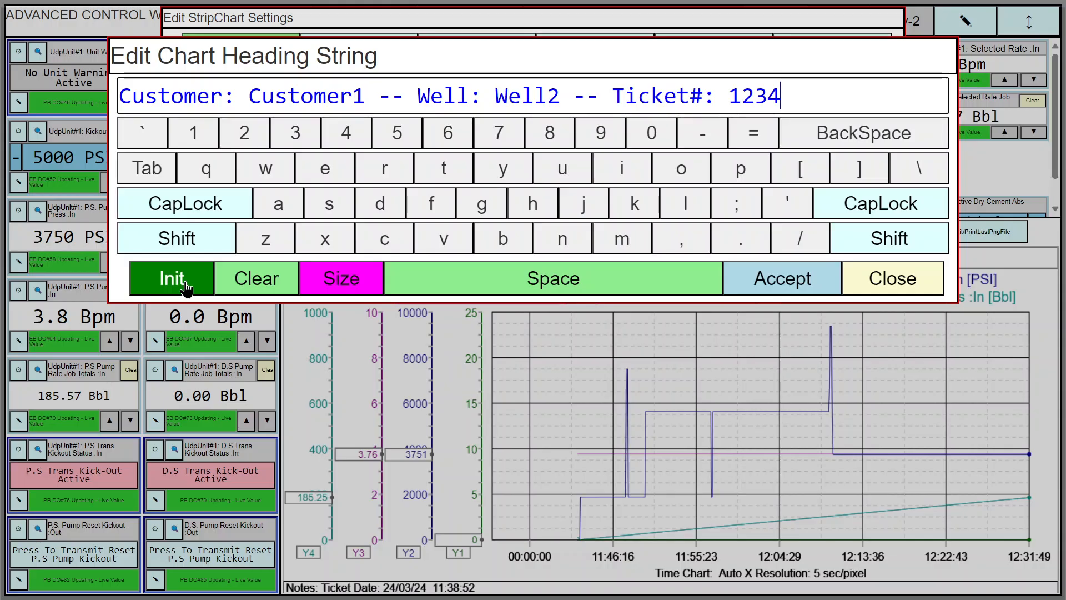
left_click(257, 278)
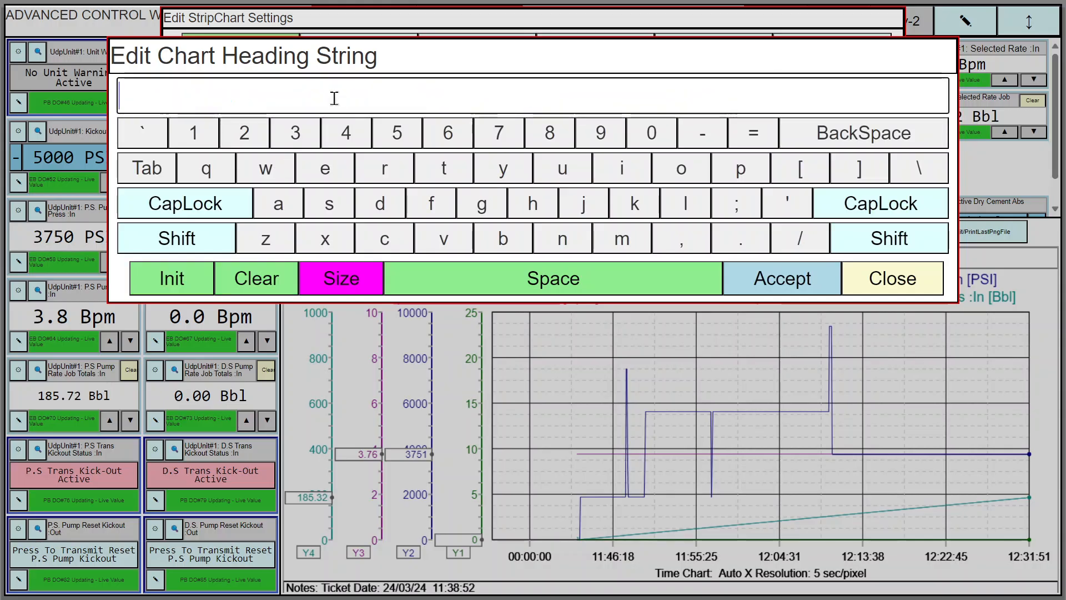
type("New")
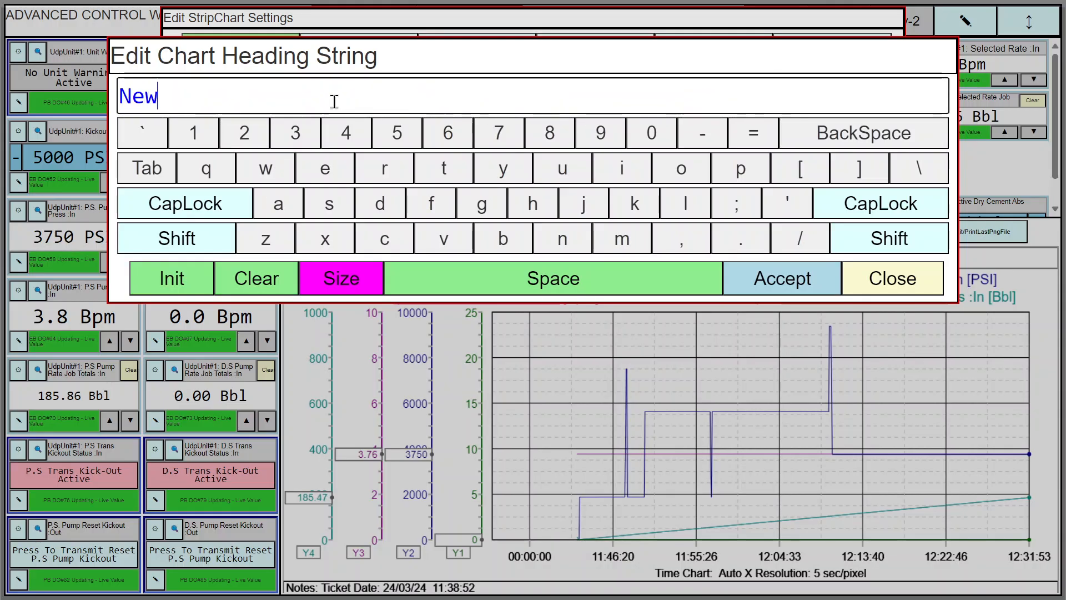
type(" Heading")
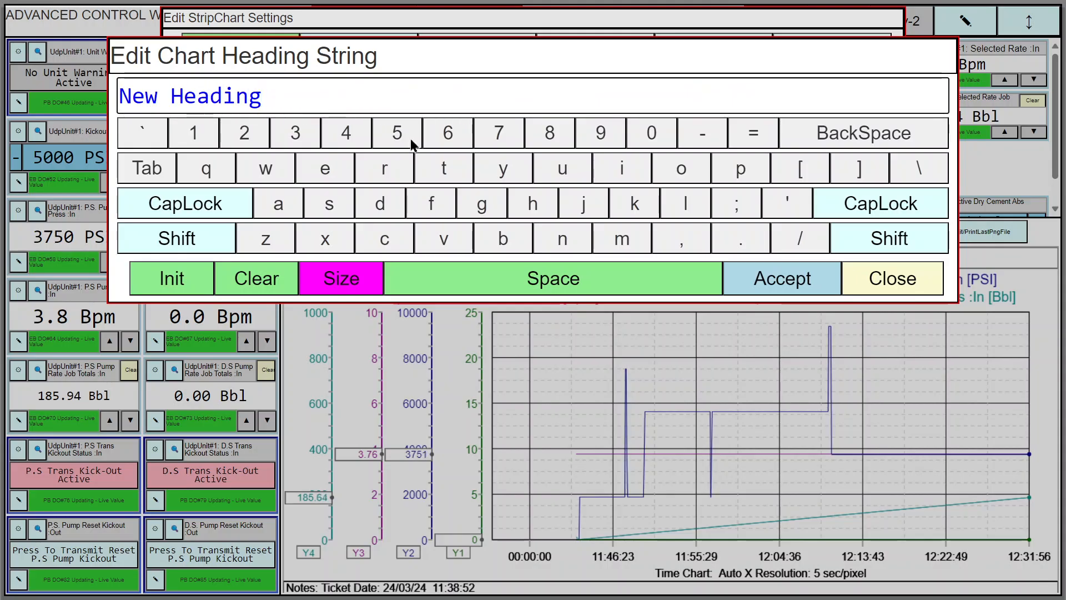
left_click(780, 286)
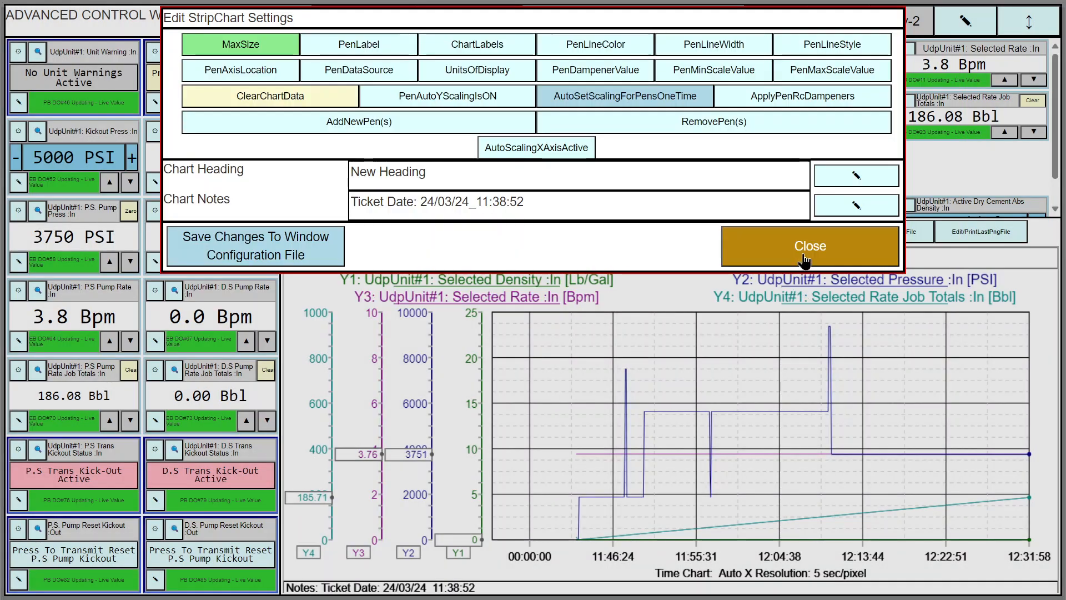
left_click(793, 259)
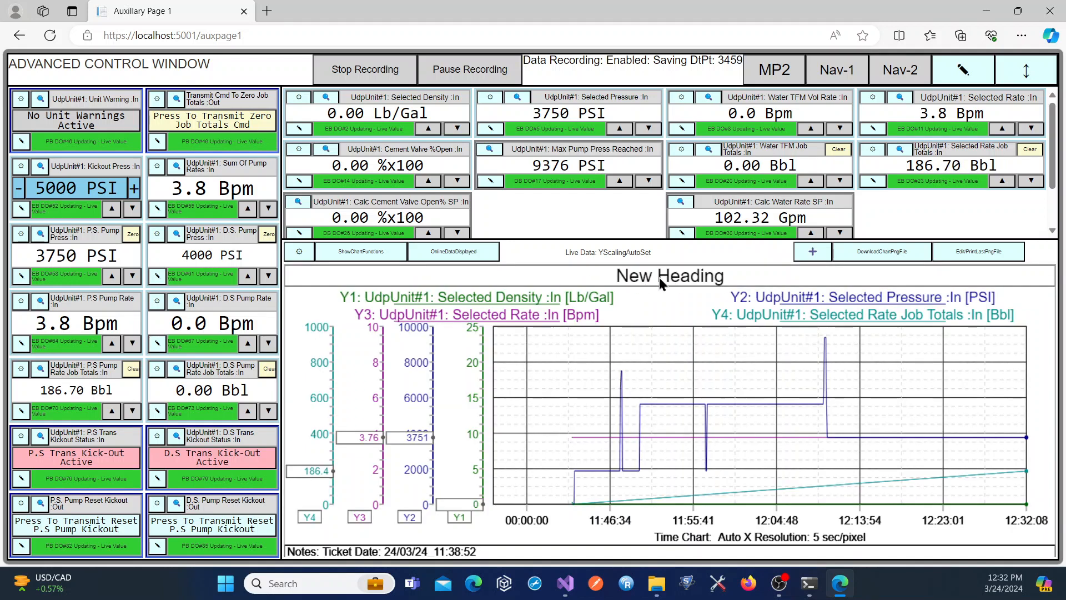
- Replace the strip chart's notes with "New Footer" and close the chart settings
left_click(403, 552)
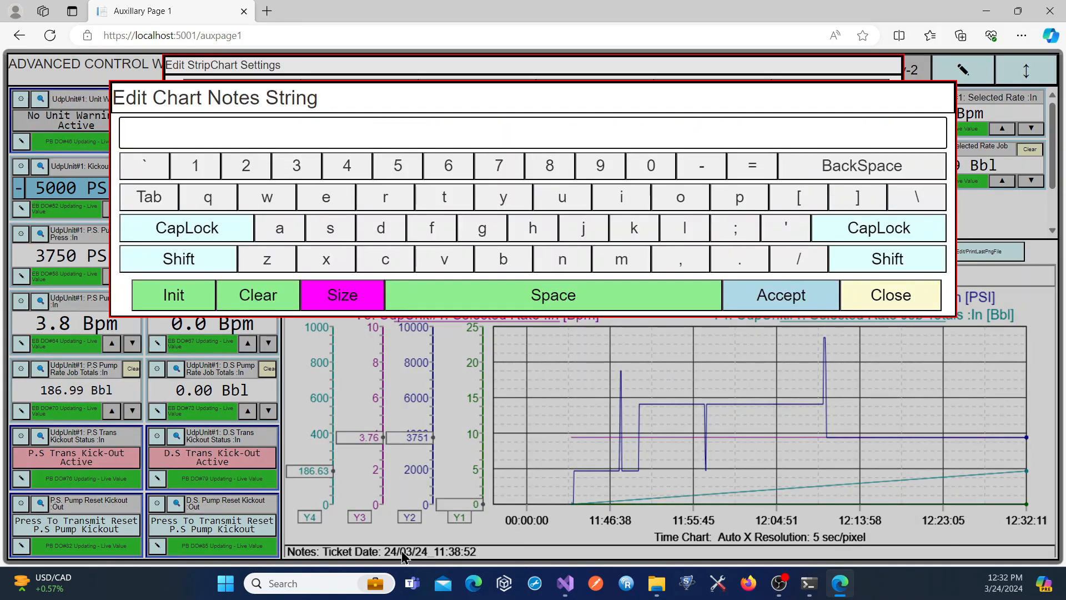
left_click(189, 309)
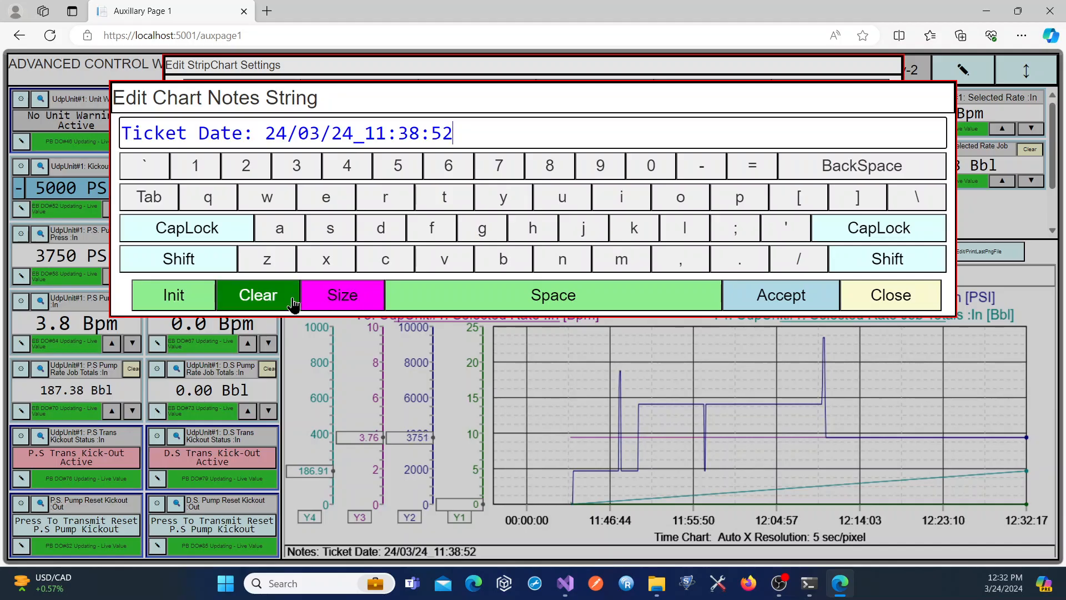
left_click(289, 304)
type("Ne")
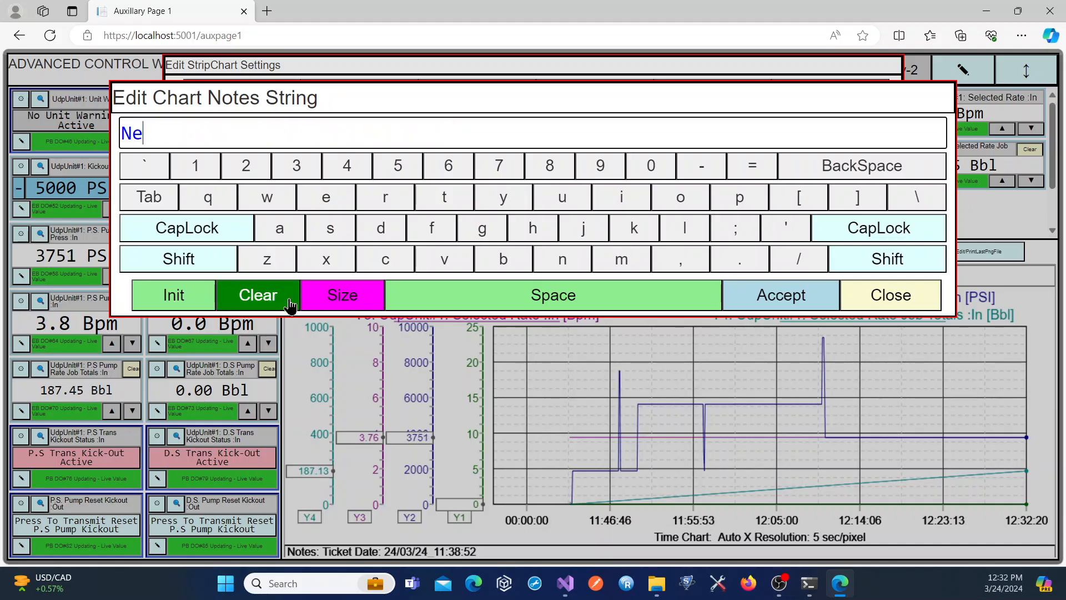
type("w Footer")
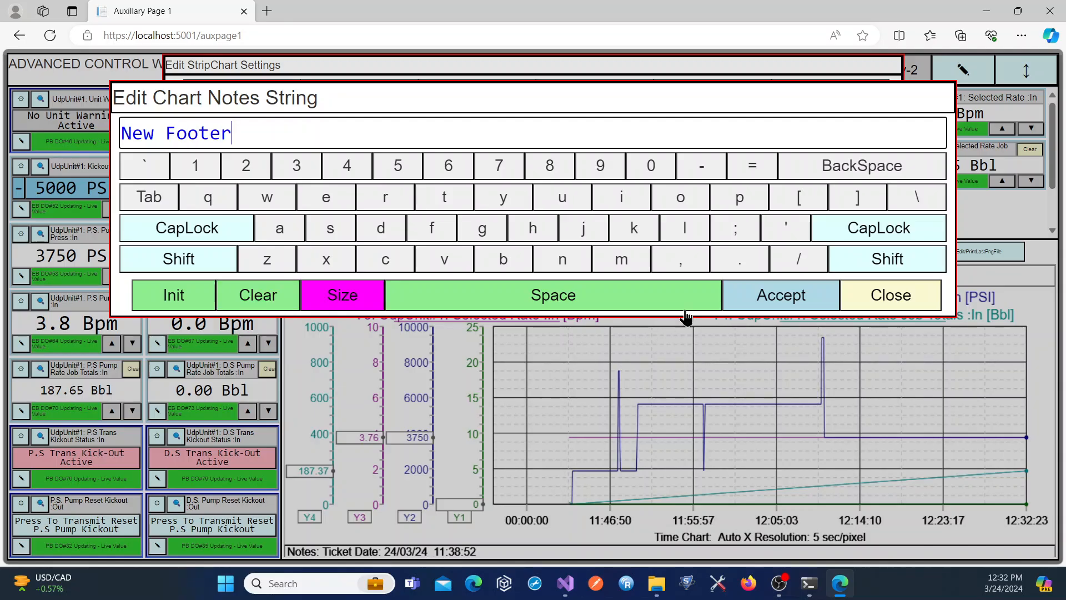
left_click(753, 300)
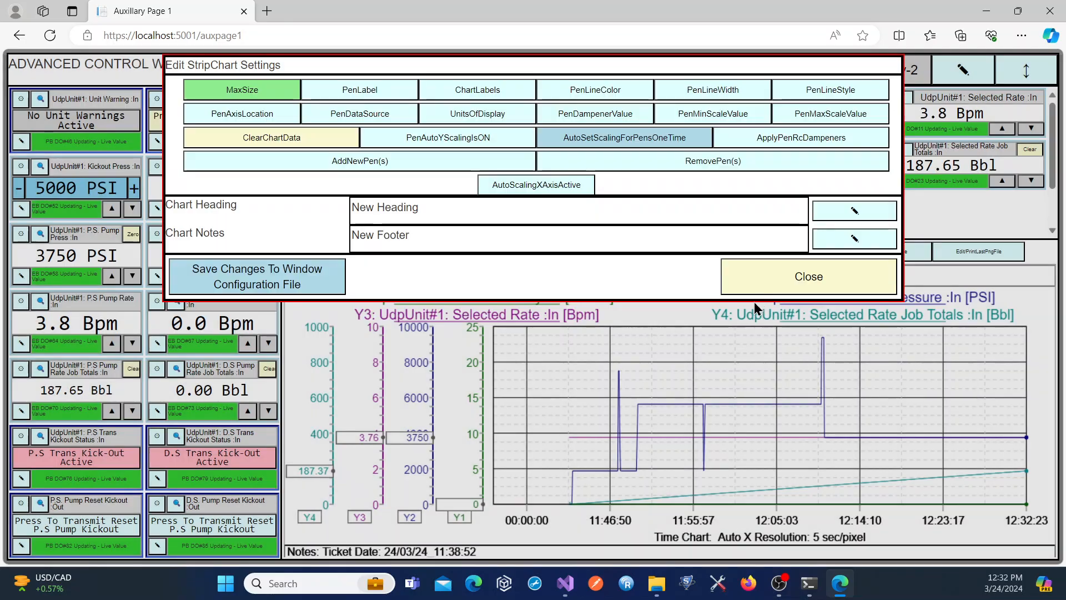
left_click(826, 276)
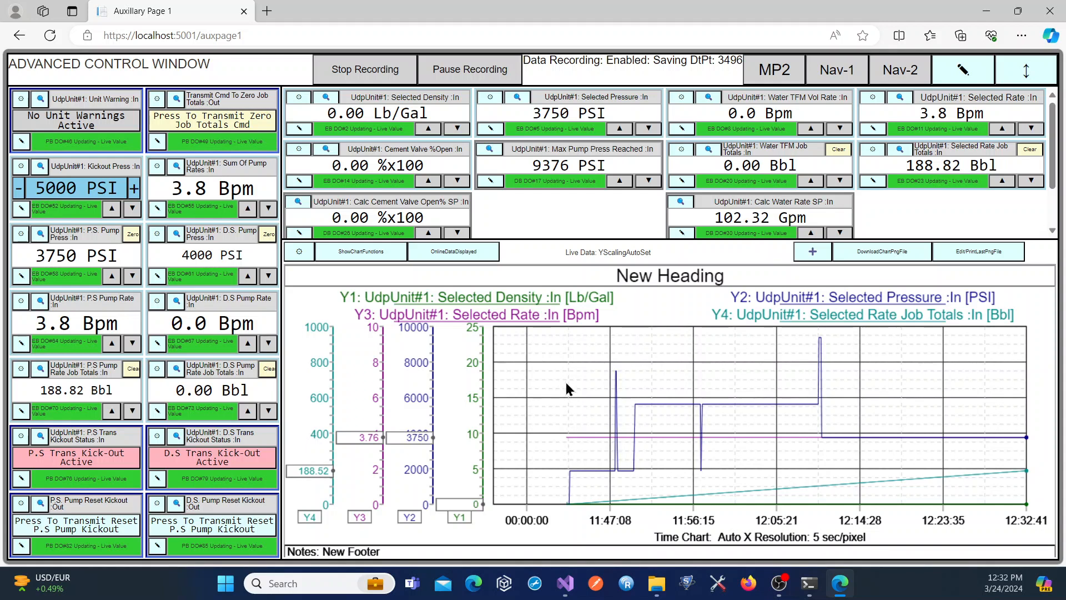
- Enlarge the strip chart to its maximum size and place the zoom line on the first pressure spike
left_click(299, 254)
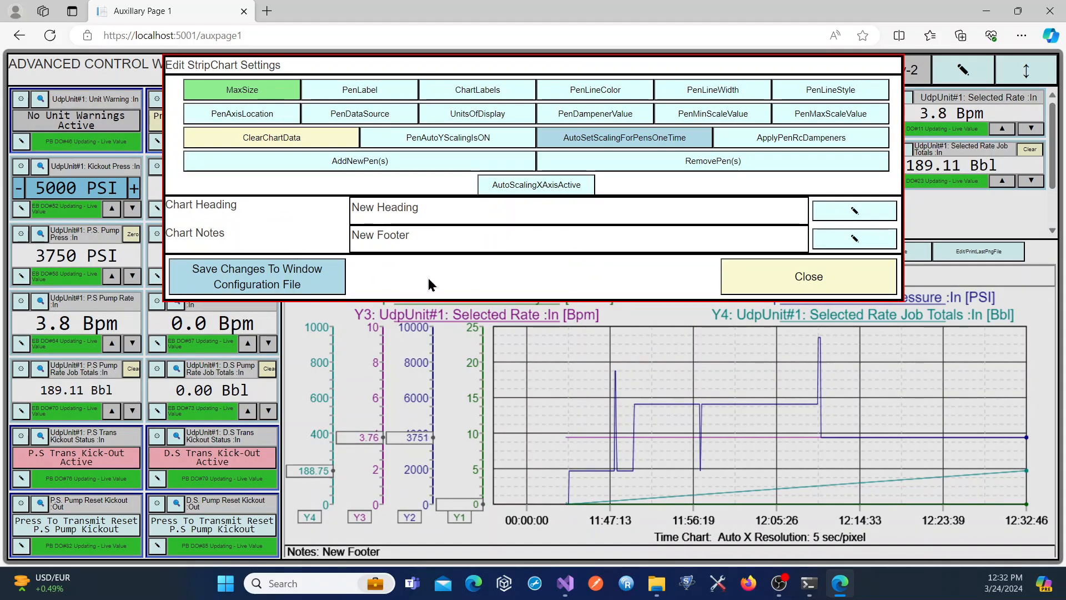
left_click(266, 91)
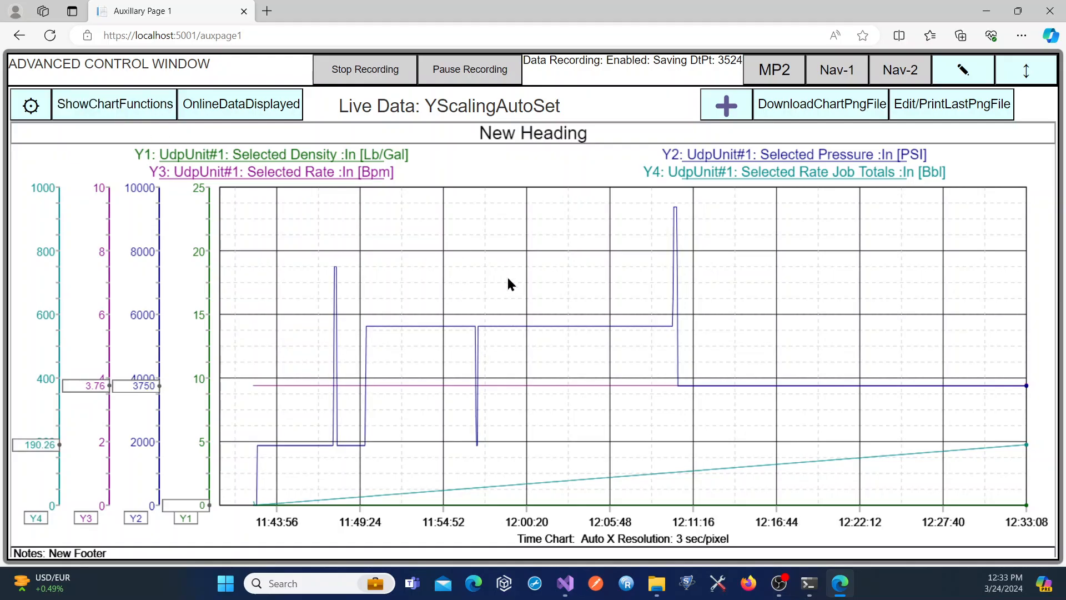
left_click(335, 367)
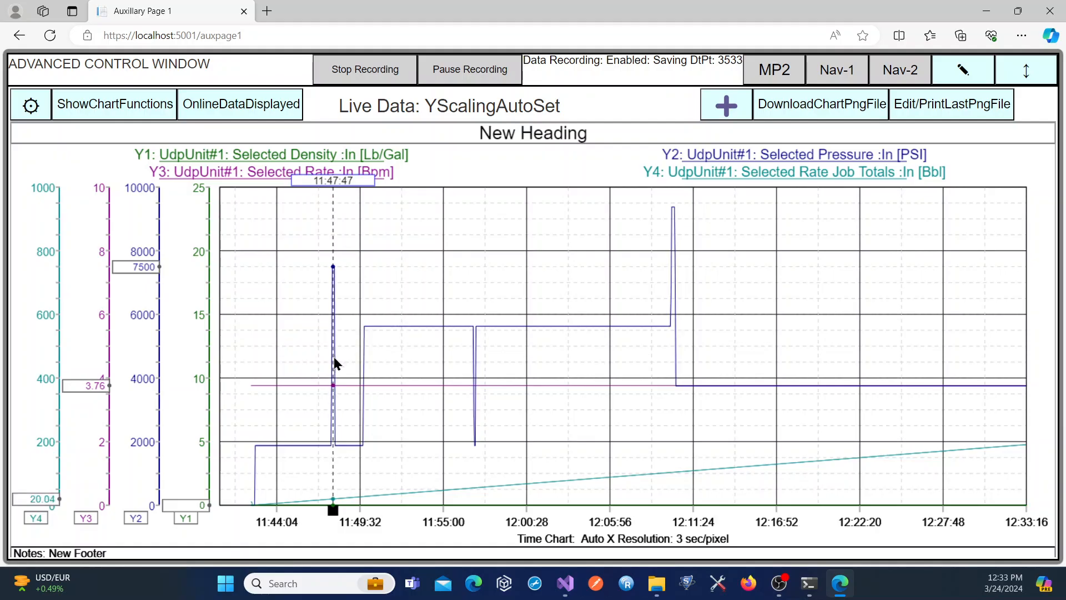
- Zoom the chart in around the first pressure spike to inspect it, and return to the full live view
left_click(727, 106)
scroll(609, 285, "up", 1)
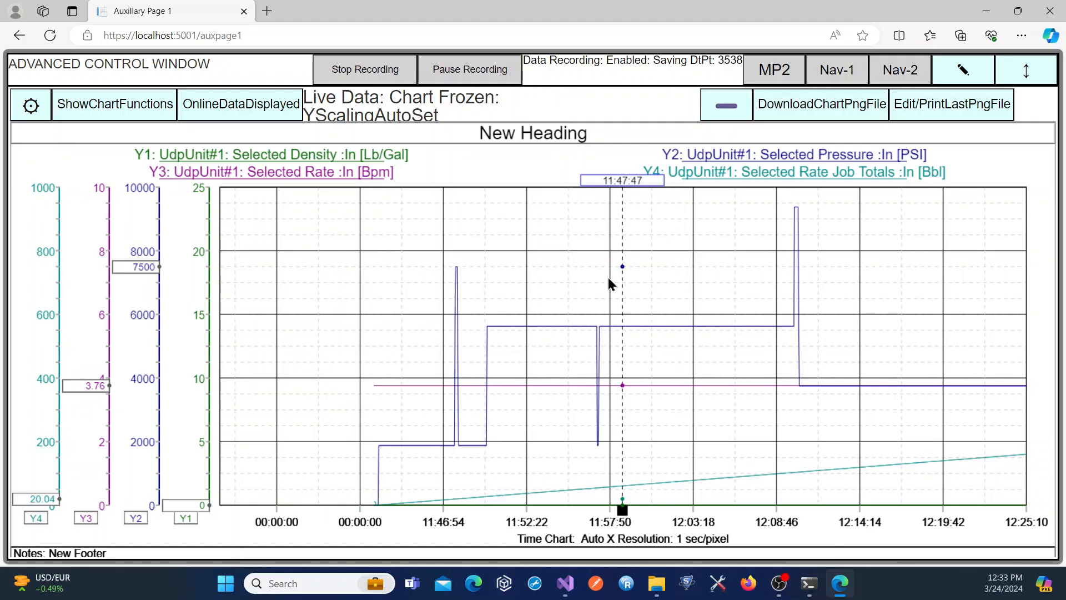
scroll(609, 284, "up", 1)
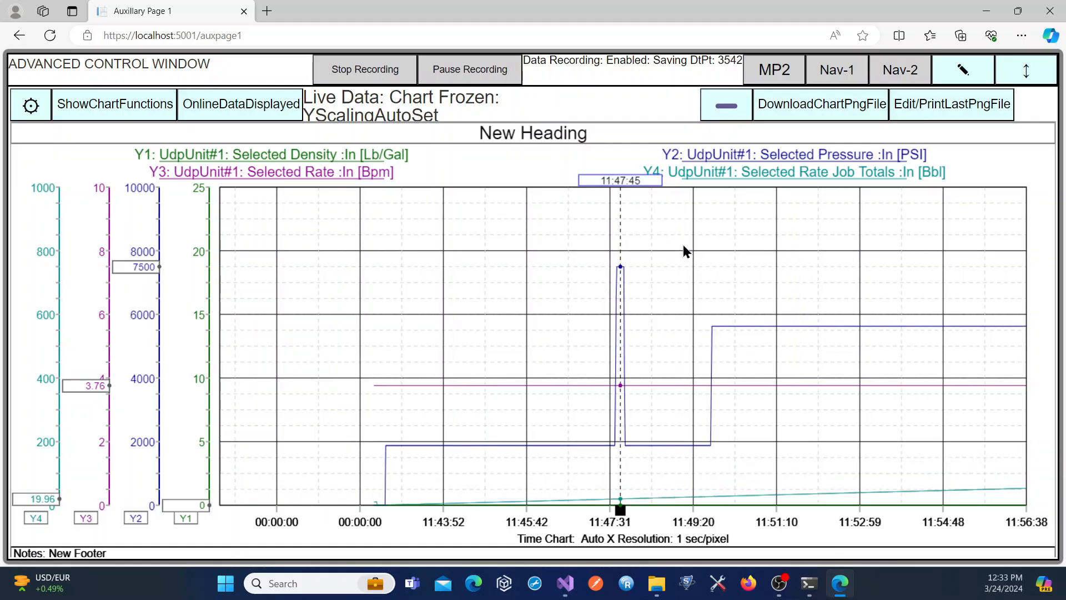
left_click(720, 106)
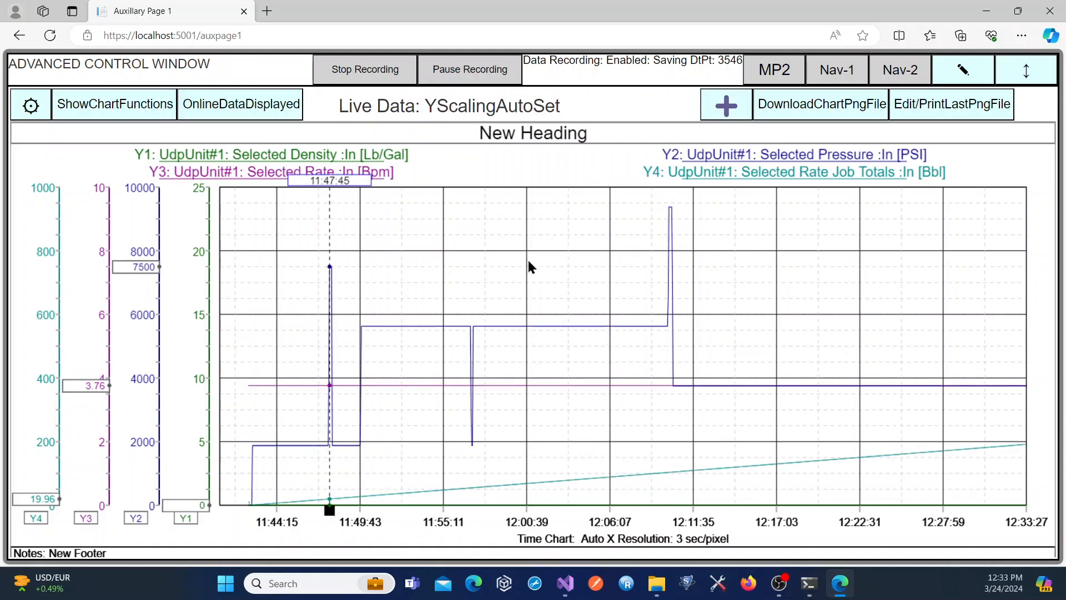
- Convert zoom lines to time stamps at the first pressure spike (11:47:45), the pressure dip (11:57:05) and the tallest spike (12:10:07)
left_click(152, 116)
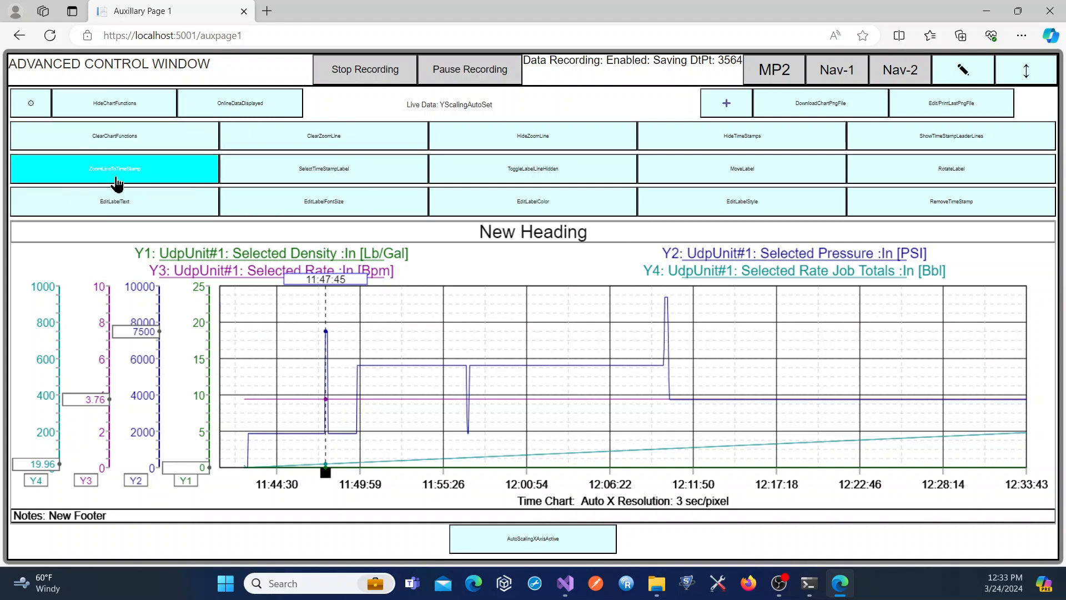
left_click(161, 183)
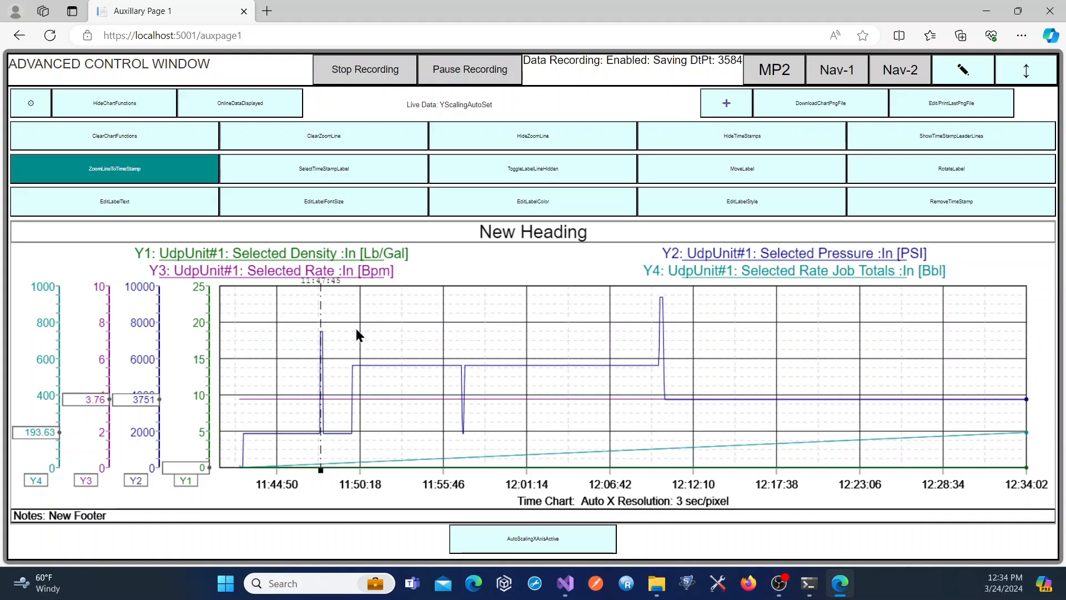
left_click(463, 362)
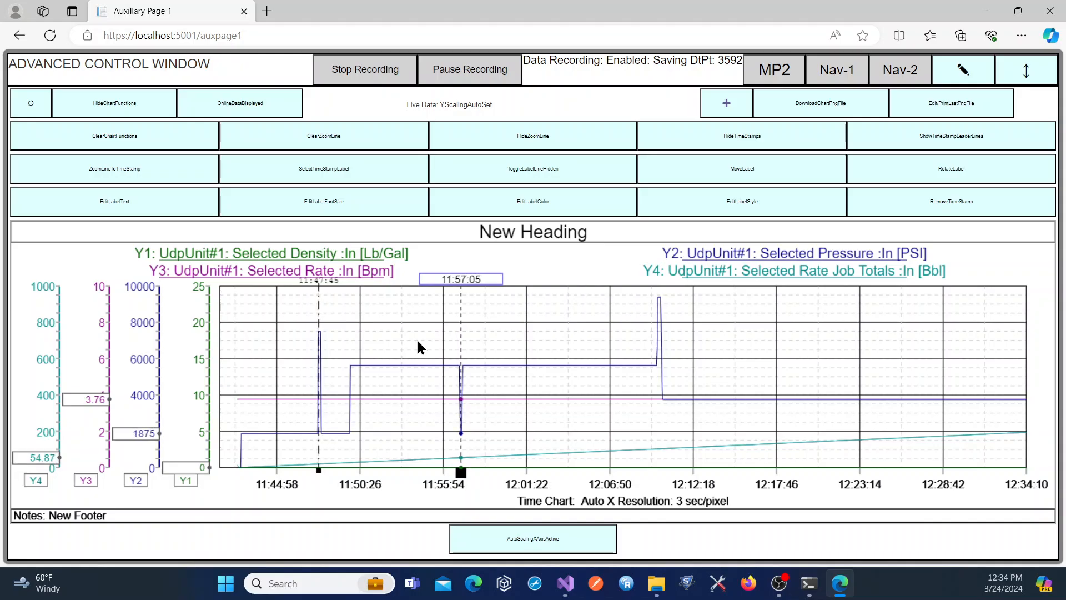
left_click(162, 176)
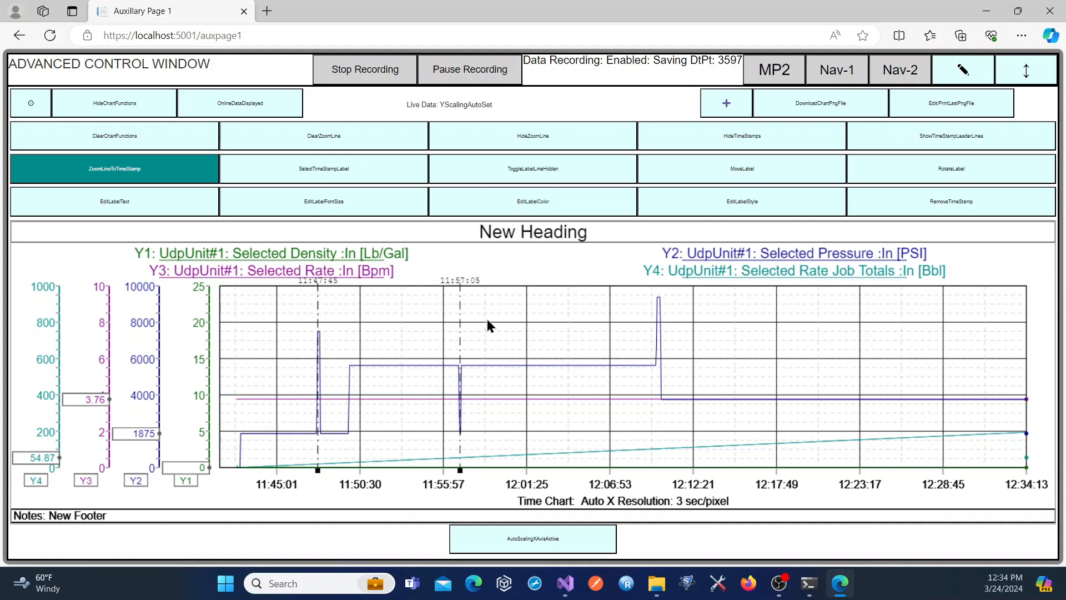
left_click(660, 368)
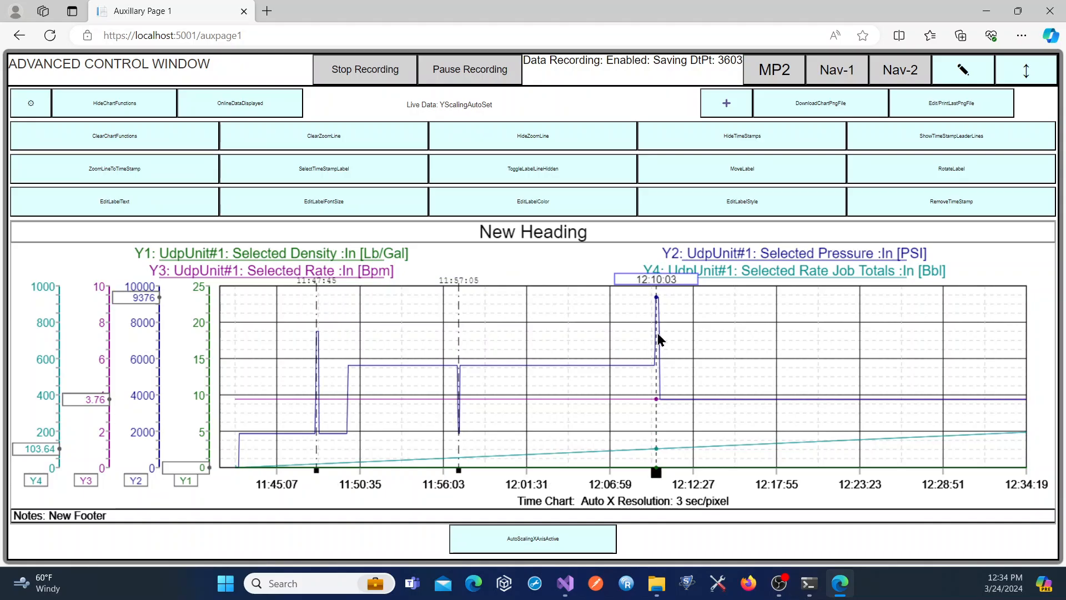
left_click(165, 182)
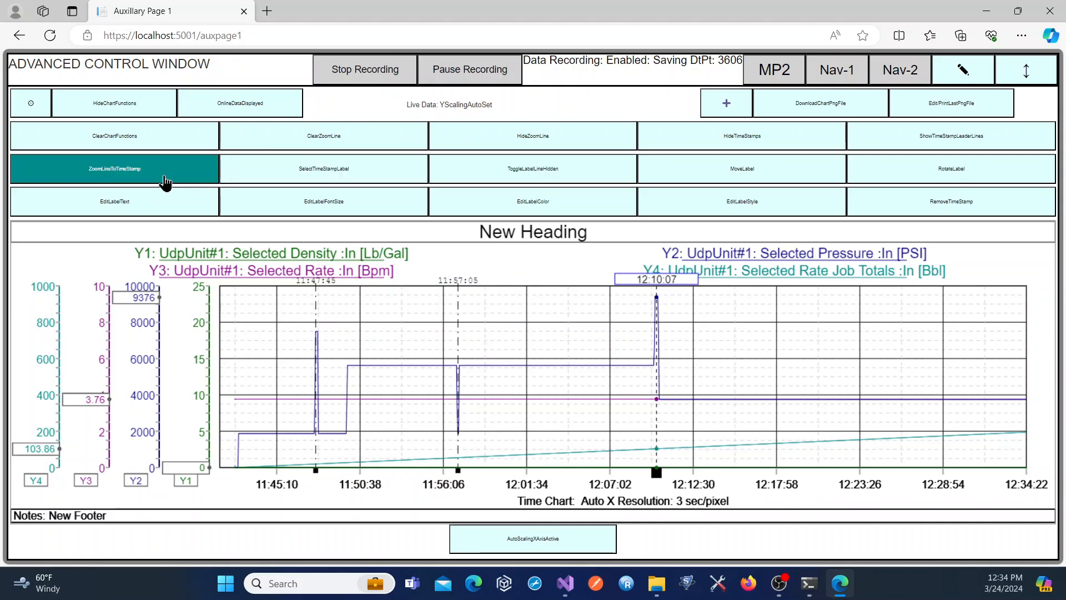
left_click(579, 356)
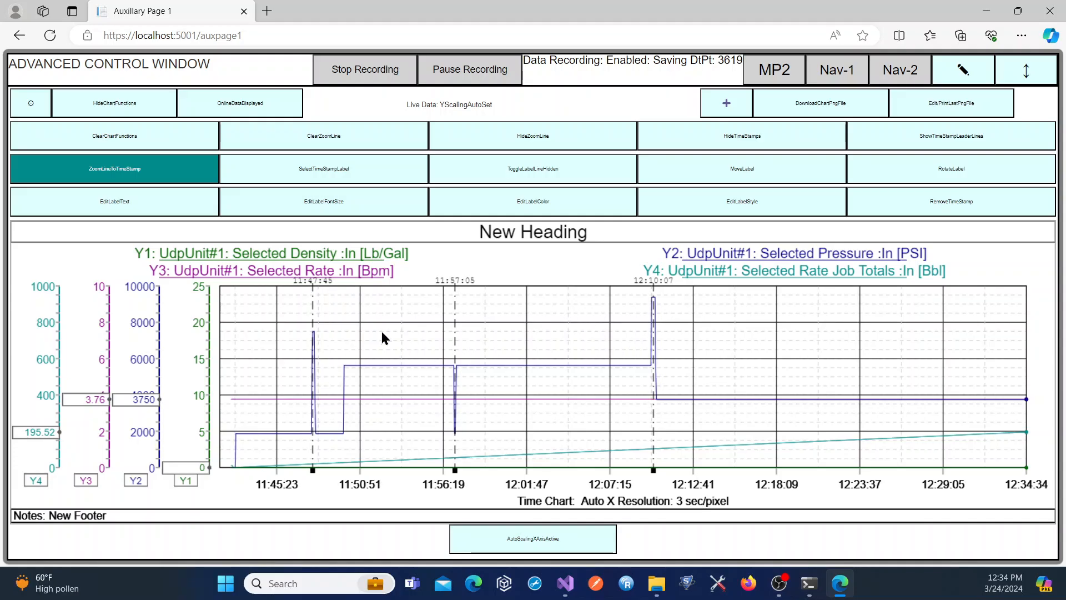
- Return the strip chart to normal size and hide its chart functions
left_click(47, 110)
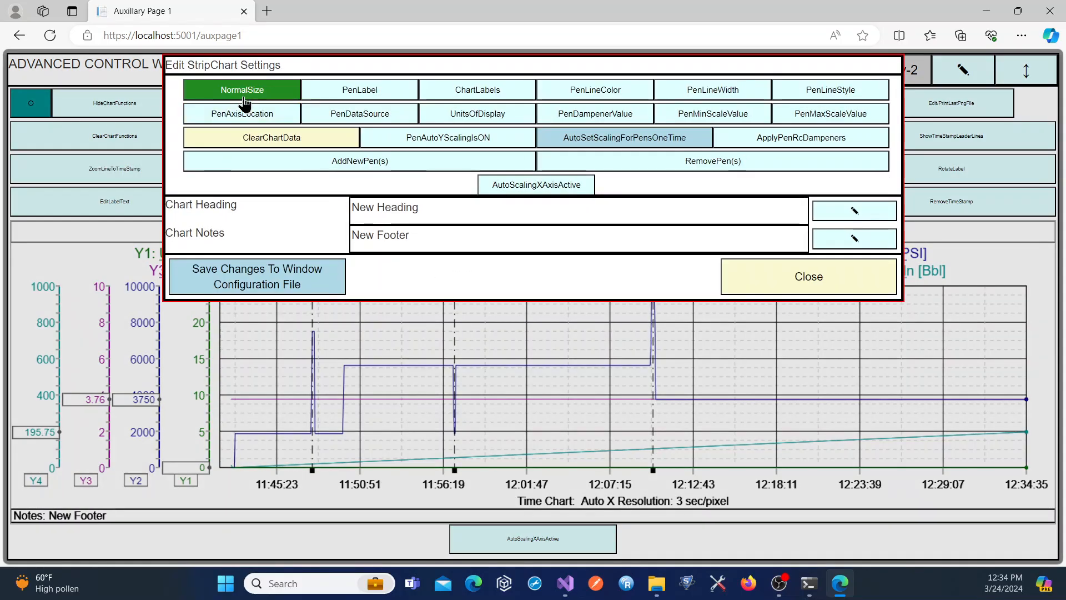
left_click(246, 87)
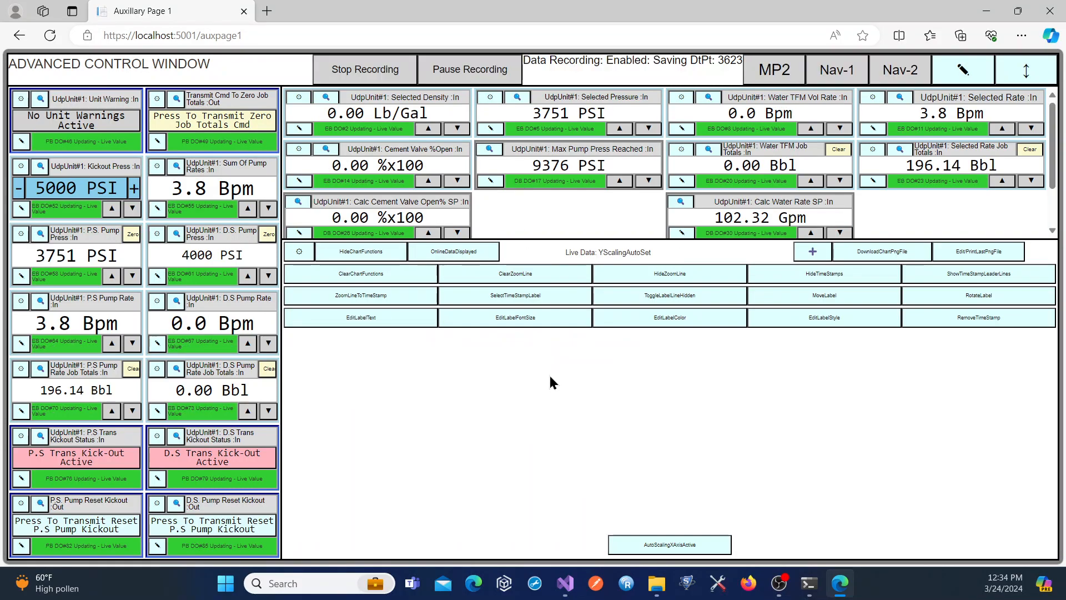
left_click(375, 268)
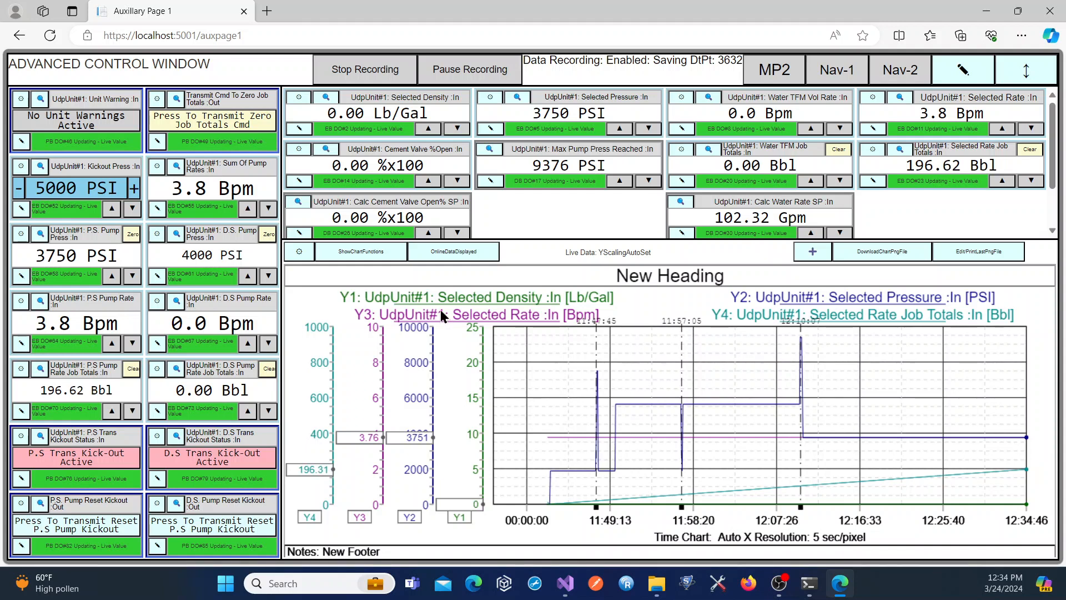
- Enlarge the strip chart to maximum size again and show its chart functions
left_click(300, 253)
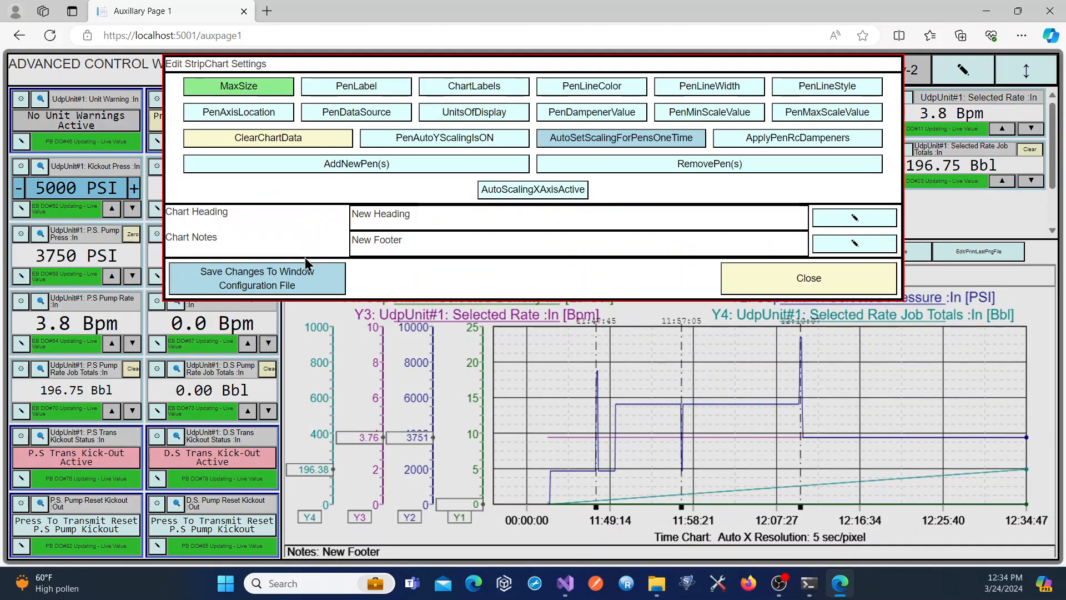
left_click(238, 89)
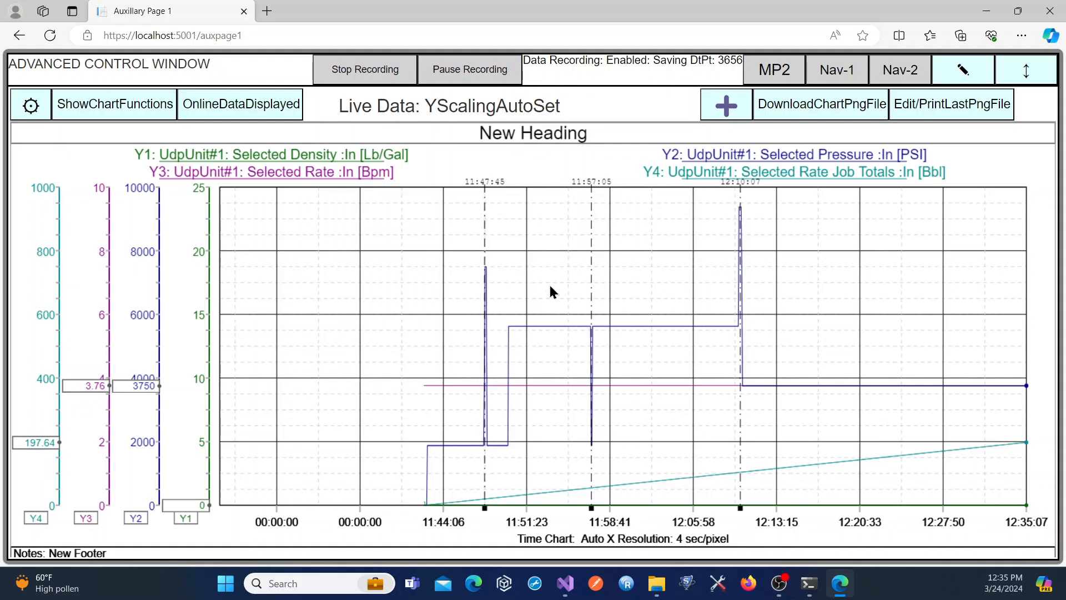
left_click(138, 111)
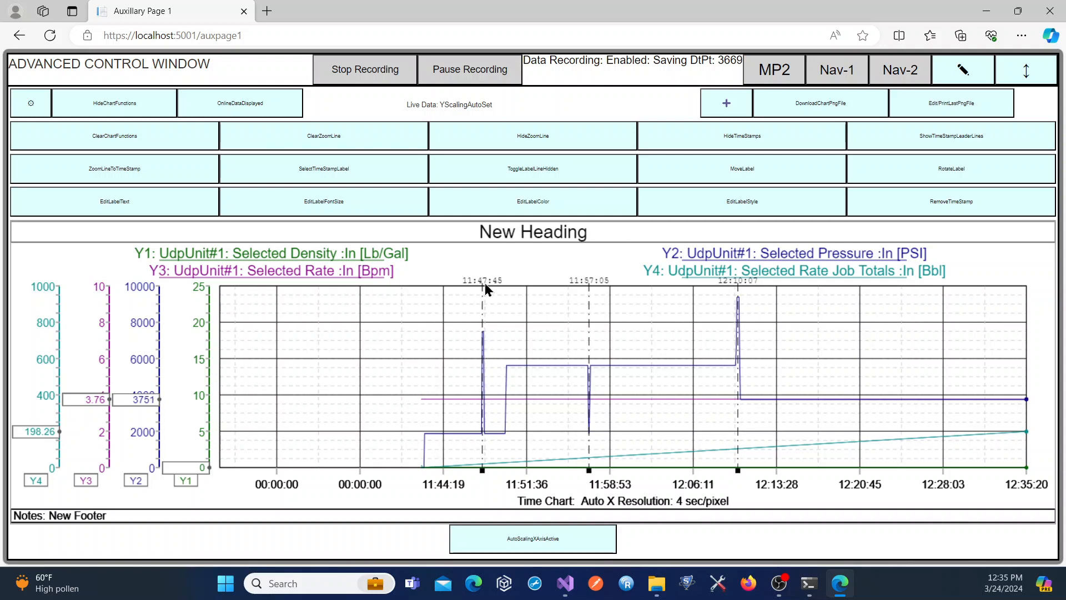
- Select the time stamp at the first pressure spike and extend its label text to "11:47:45 Pressure Test"
left_click(332, 179)
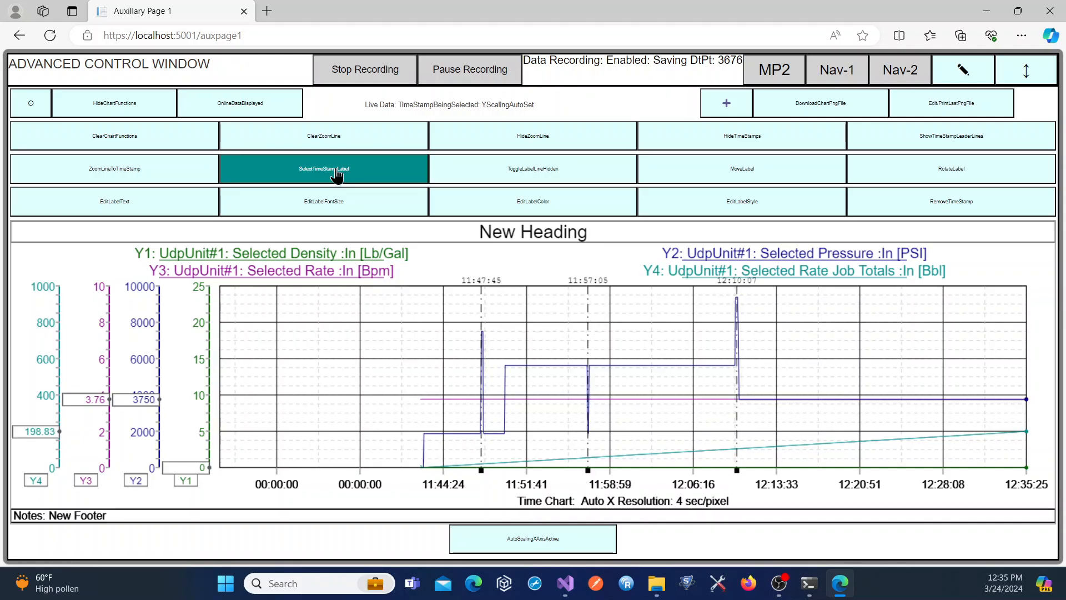
left_click(482, 470)
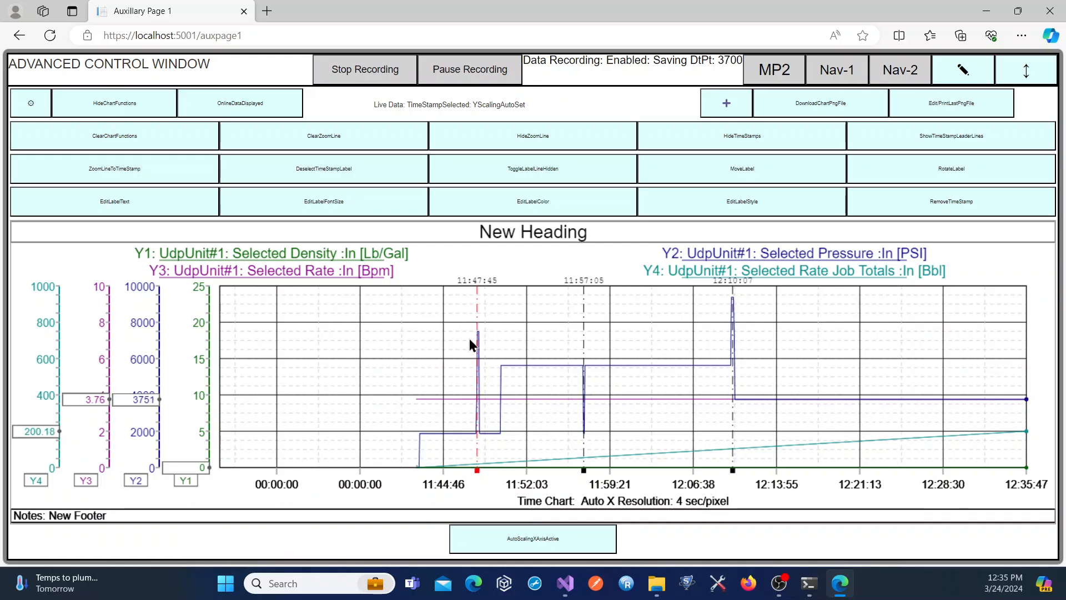
left_click(166, 213)
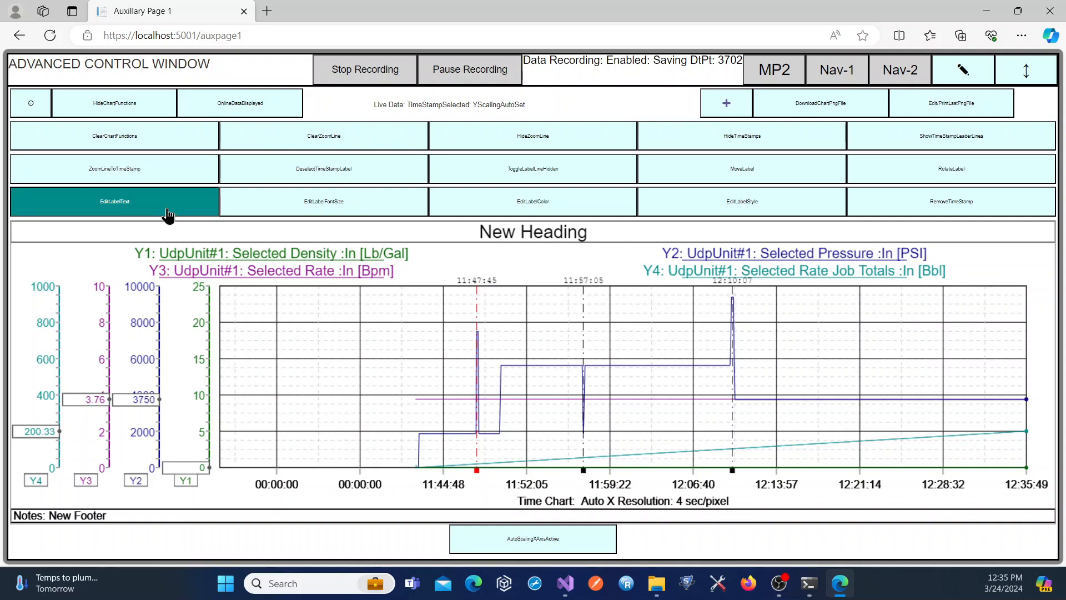
left_click(198, 302)
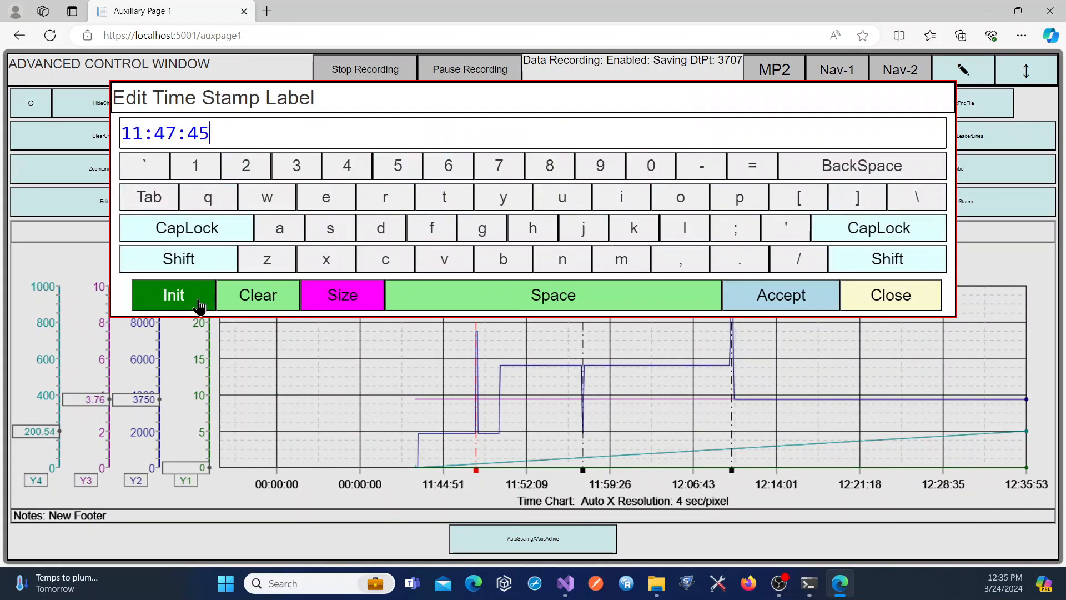
type("Pr")
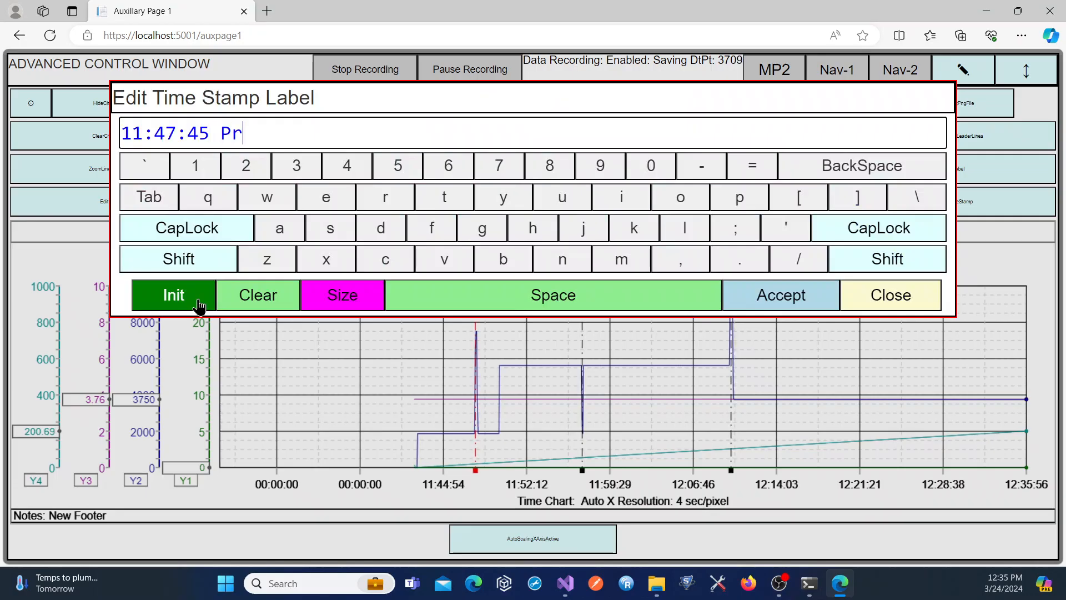
type("essure ")
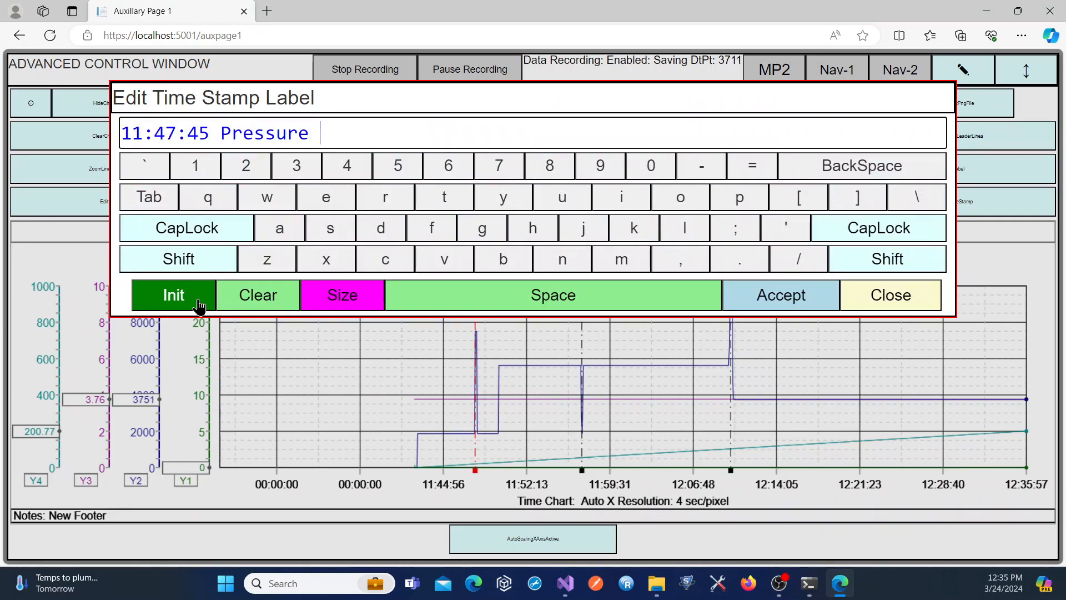
type("Test")
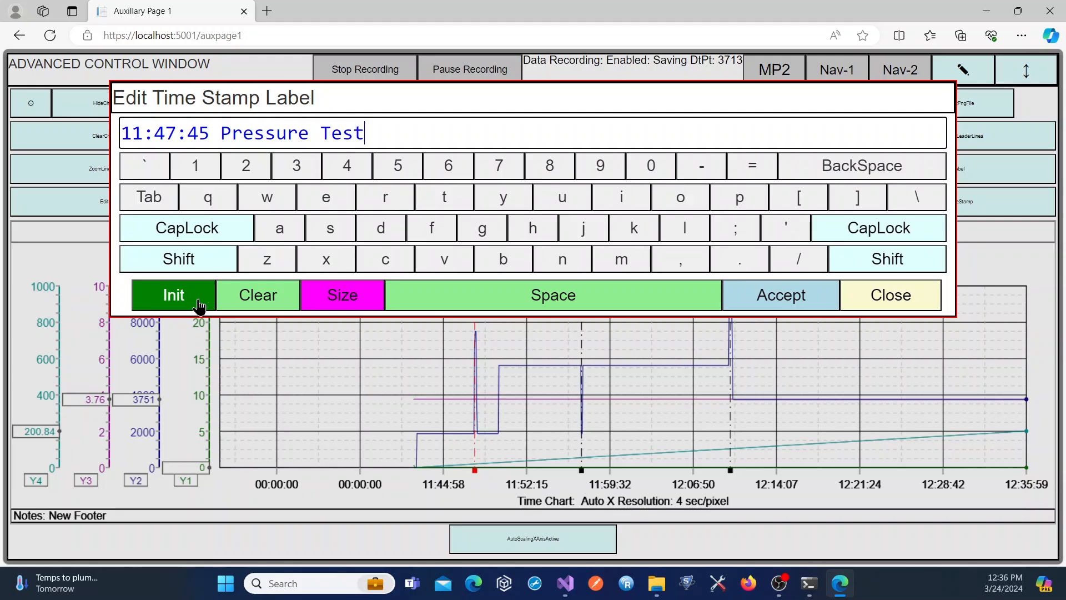
left_click(774, 285)
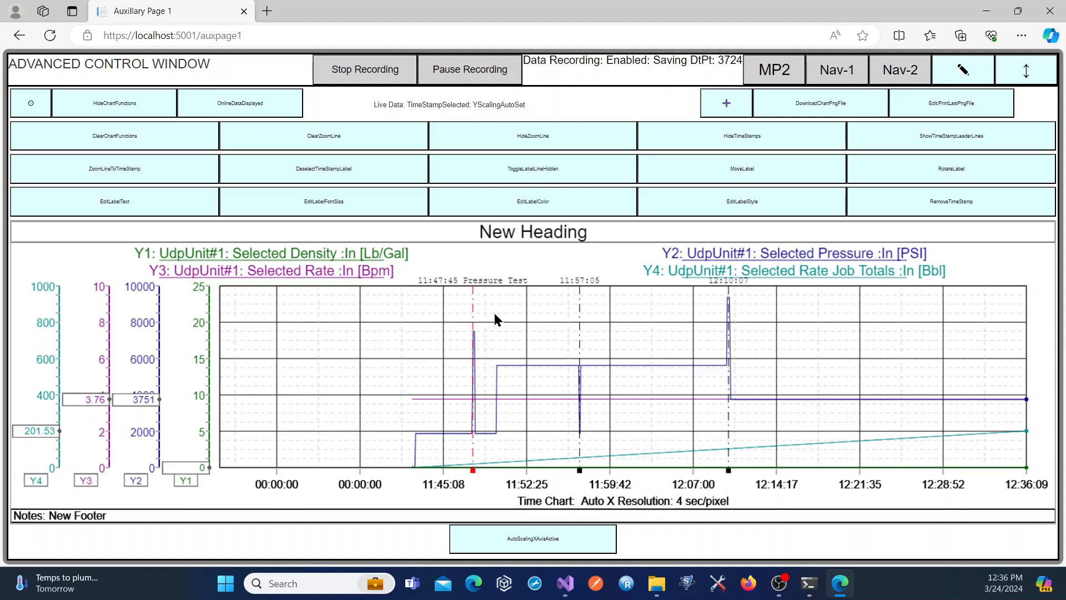
- Replace the selected time stamp's label with blank text
left_click(153, 201)
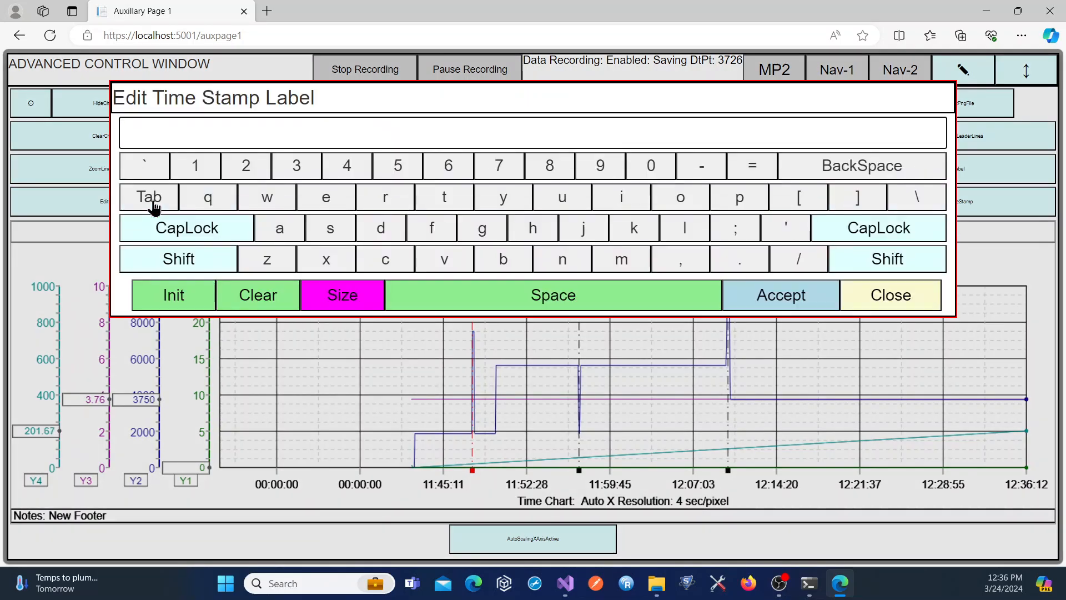
left_click(183, 299)
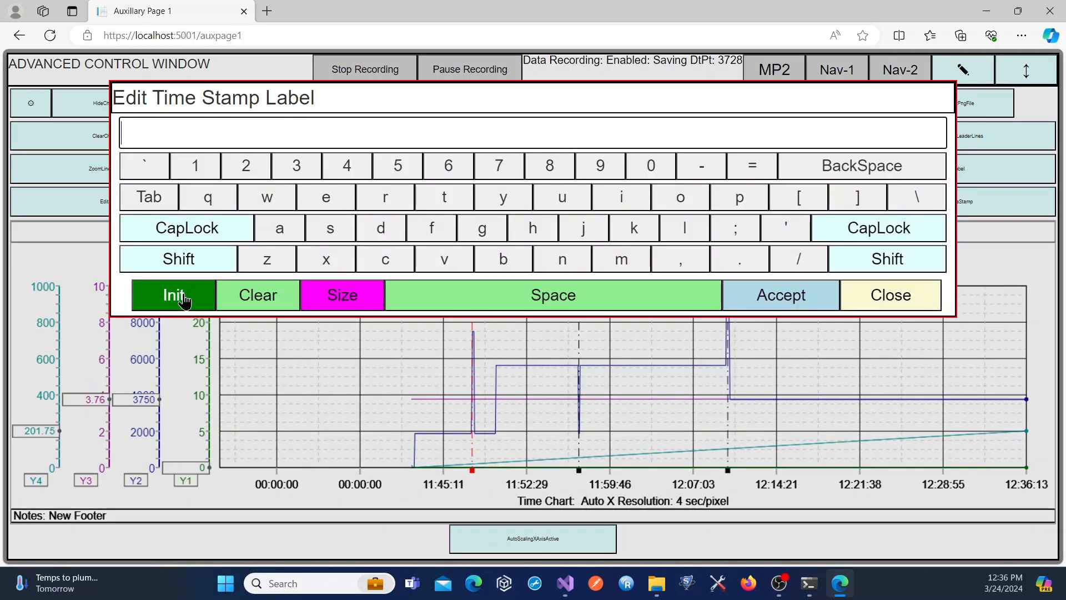
left_click(766, 303)
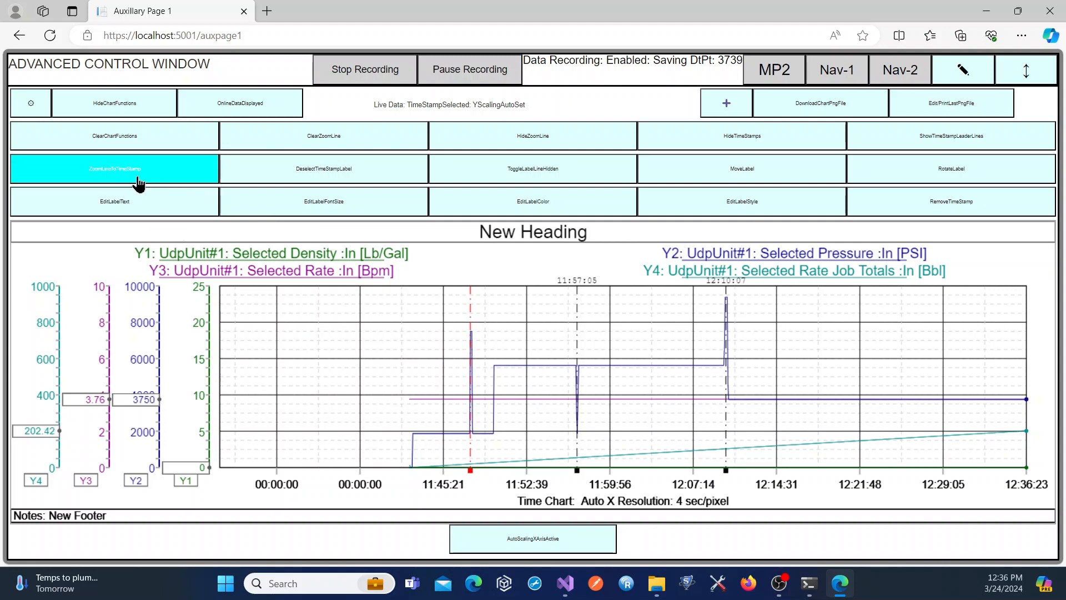
- Set the selected time stamp's label text to "Pressure Test"
left_click(138, 202)
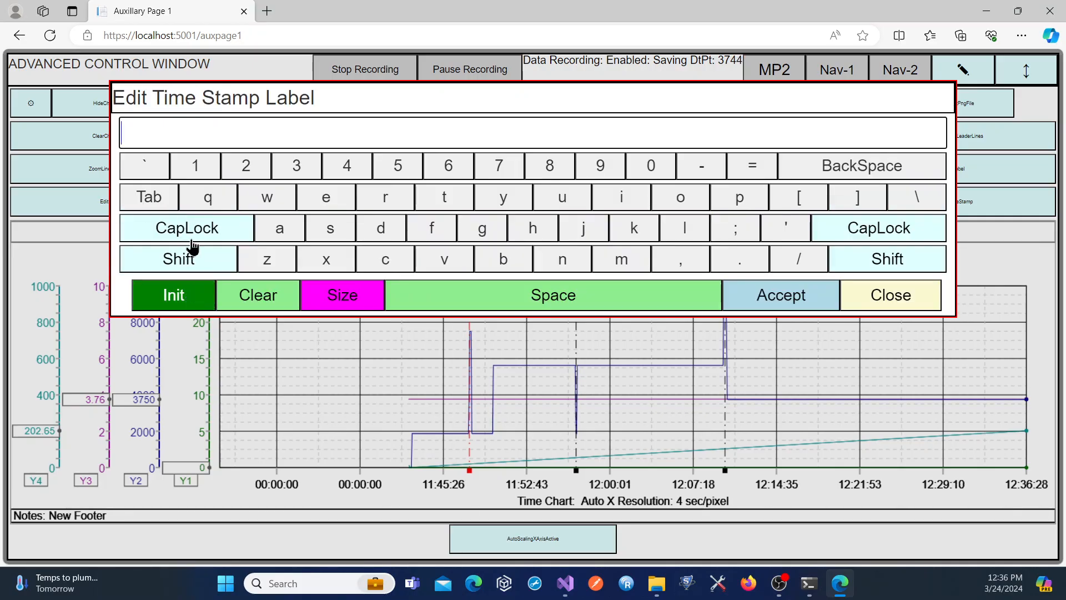
type("Pr")
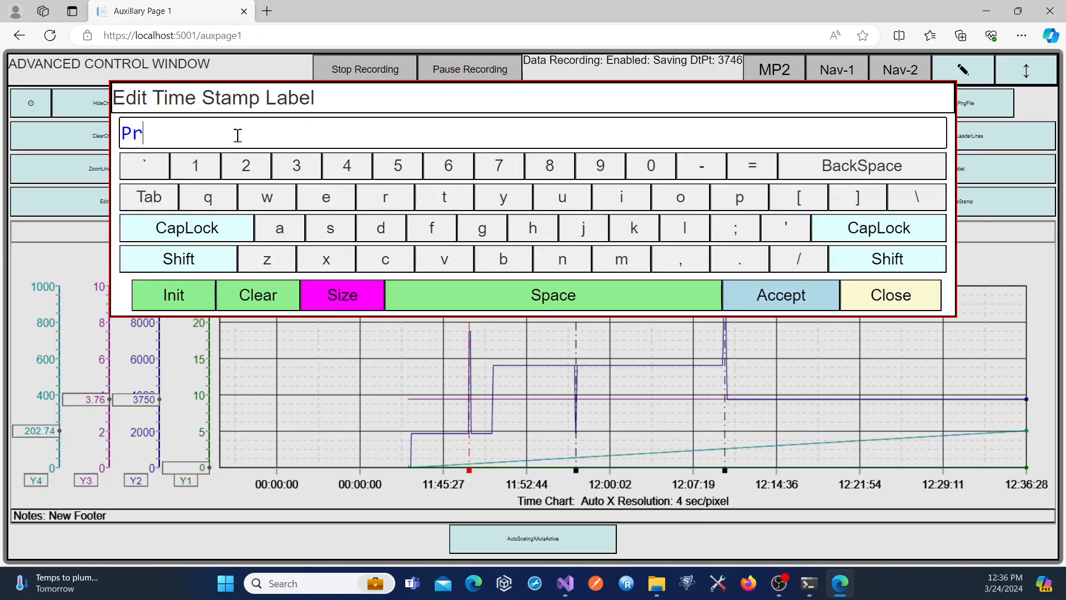
type("essure Test")
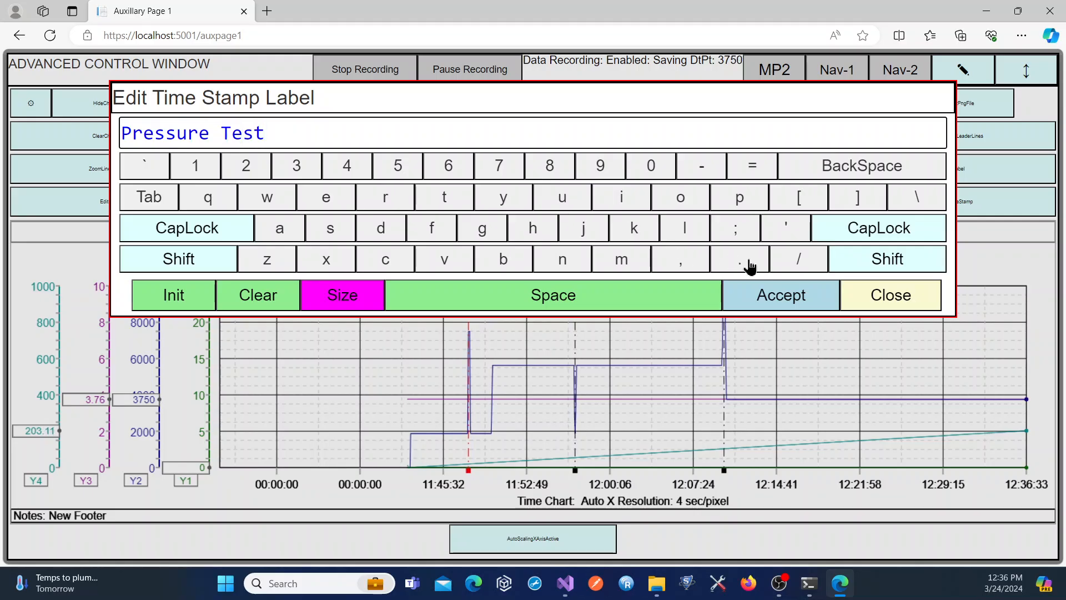
left_click(770, 297)
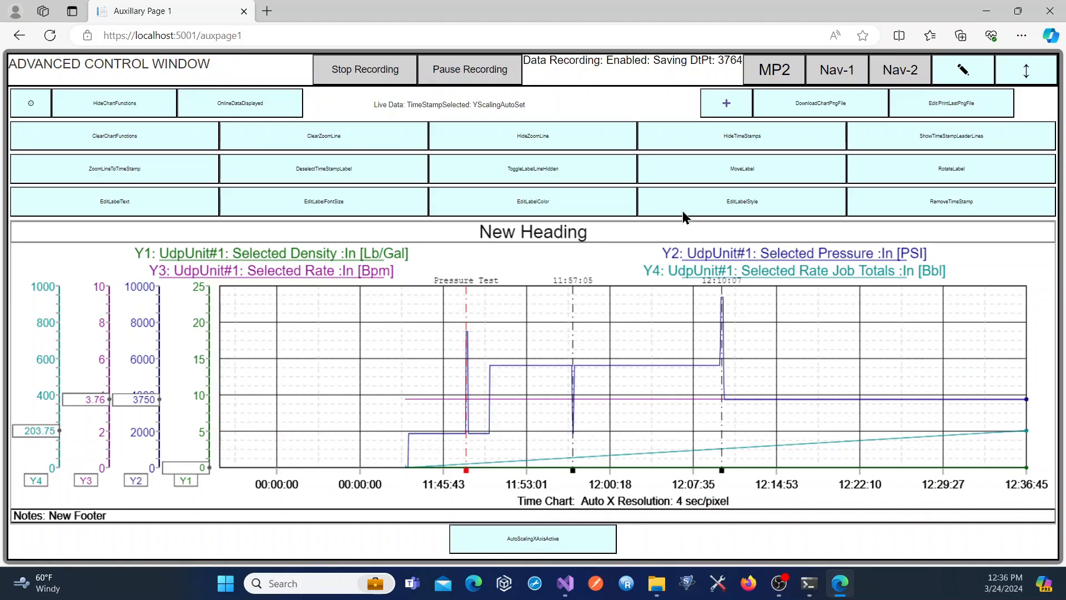
- Move the Pressure Test label down to the peak of the first pressure spike, end label moving and deselect the time stamp
left_click(744, 181)
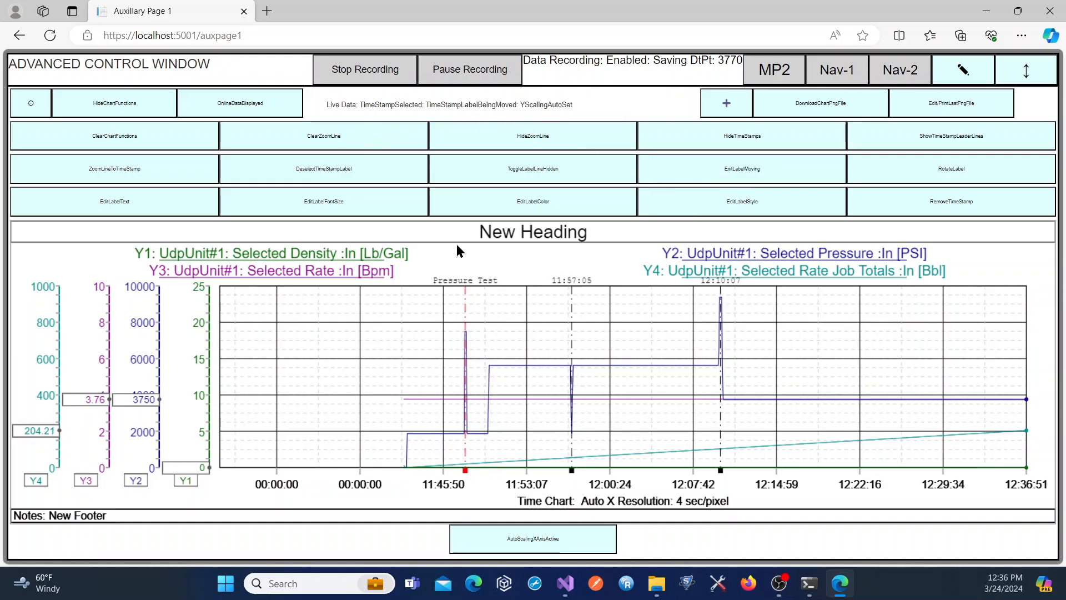
left_click(483, 347)
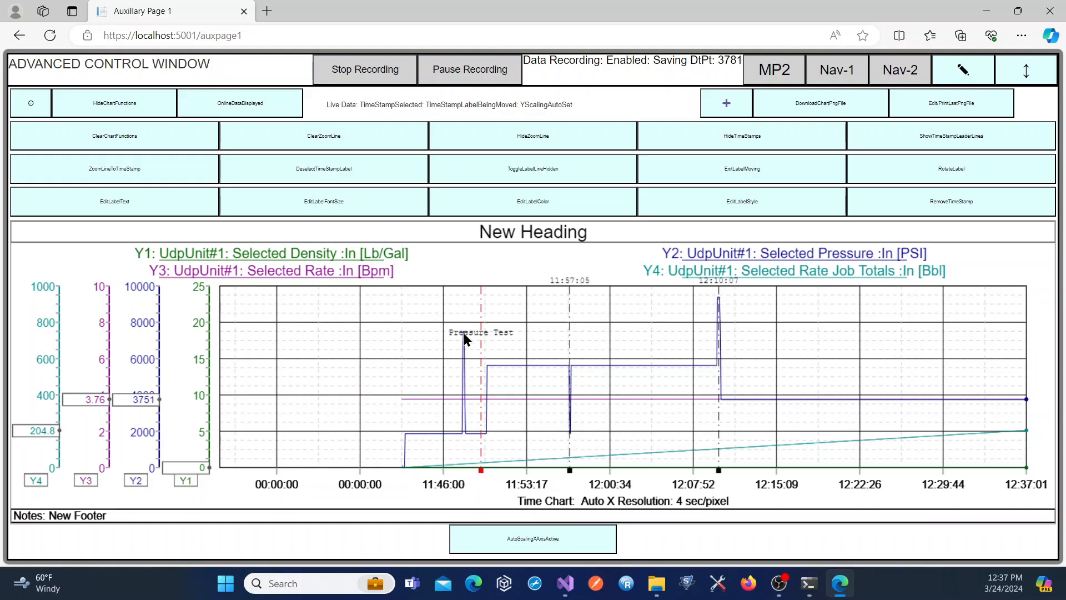
left_click(468, 344)
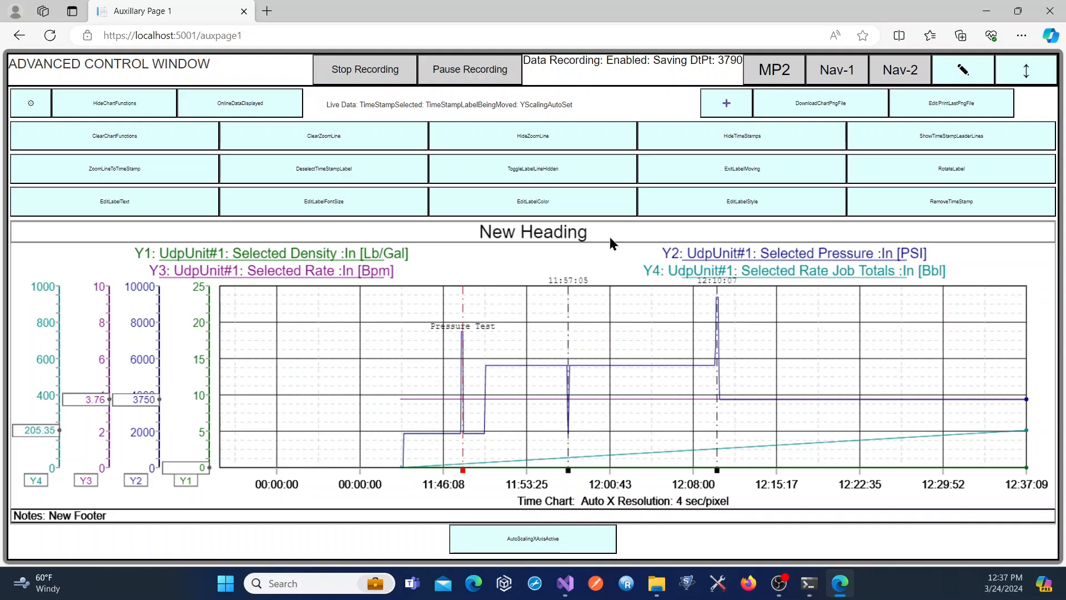
left_click(723, 114)
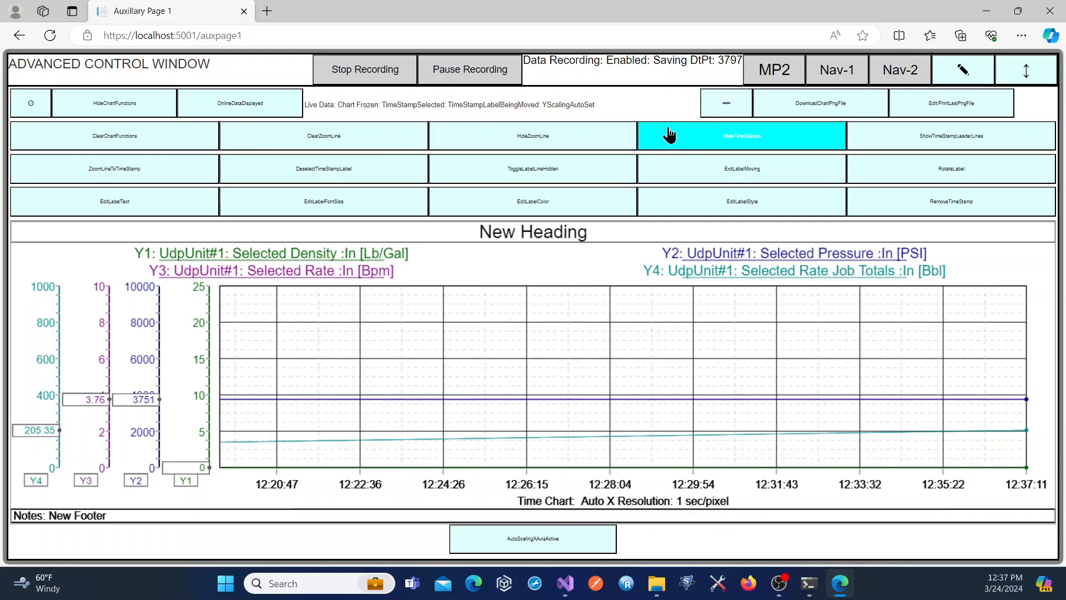
left_click(720, 108)
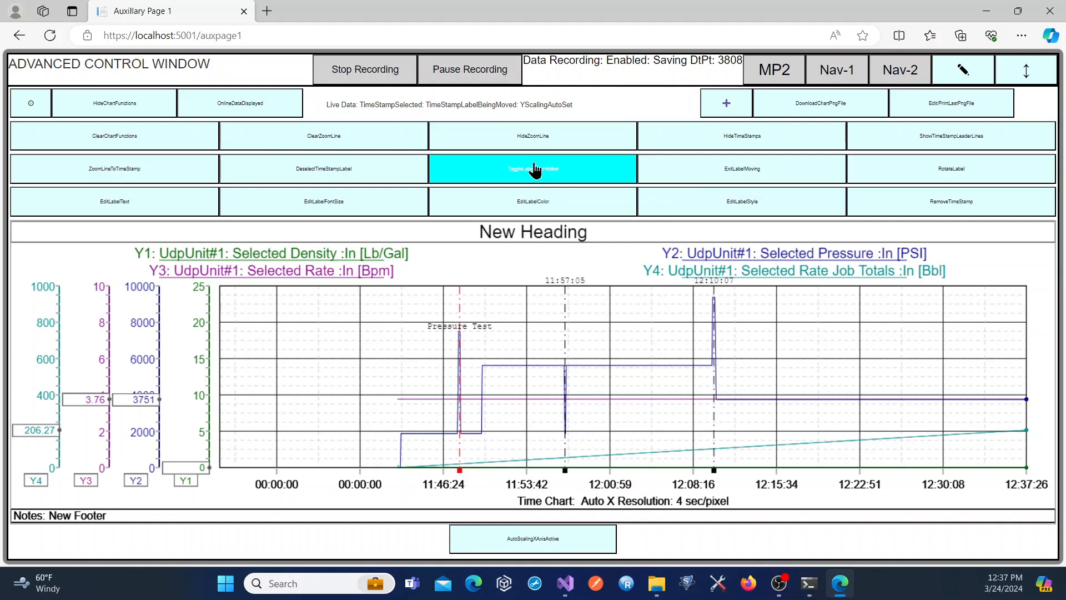
left_click(706, 172)
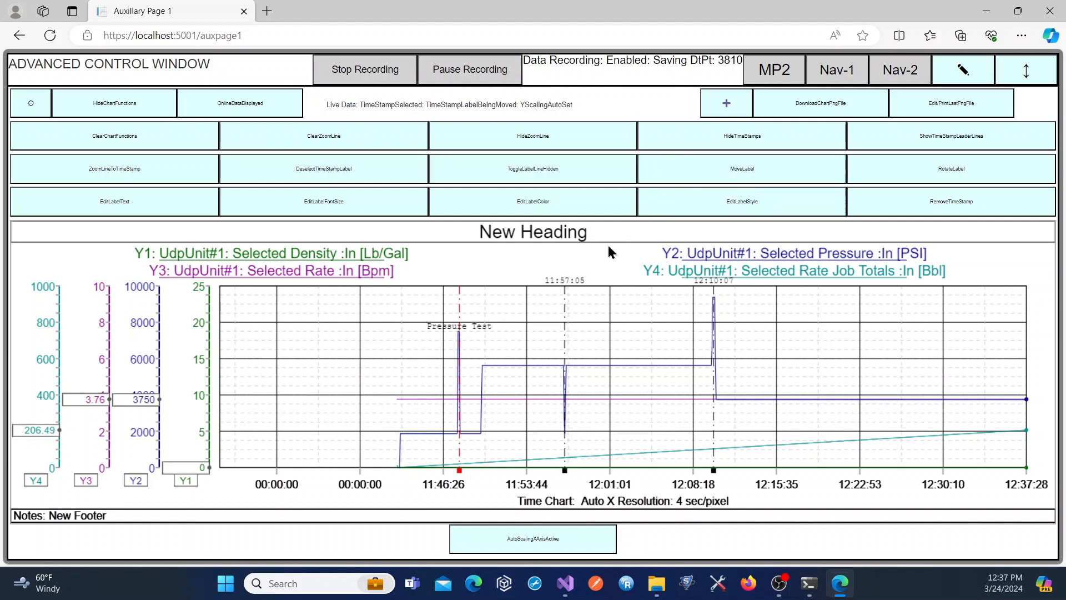
left_click(498, 347)
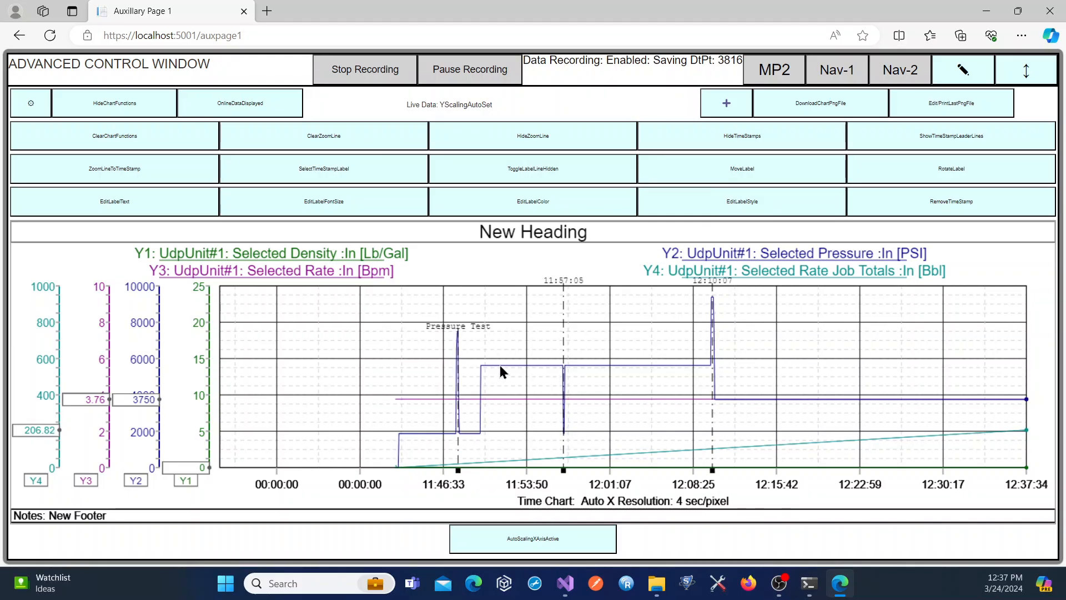
- Select the Pressure Test time stamp again and rotate its label to vertical and back to horizontal
left_click(304, 175)
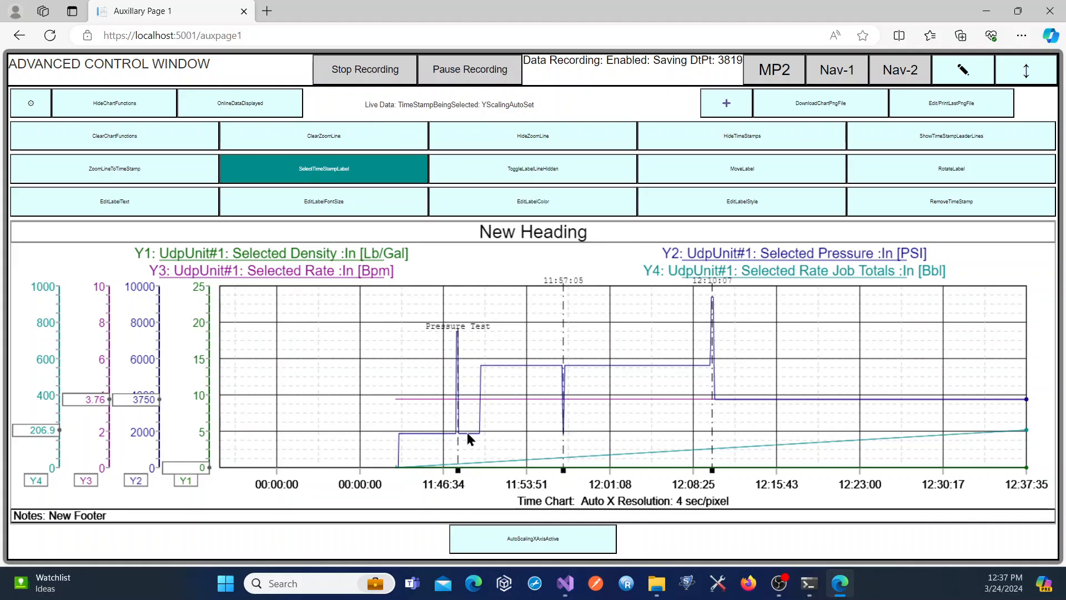
left_click(458, 470)
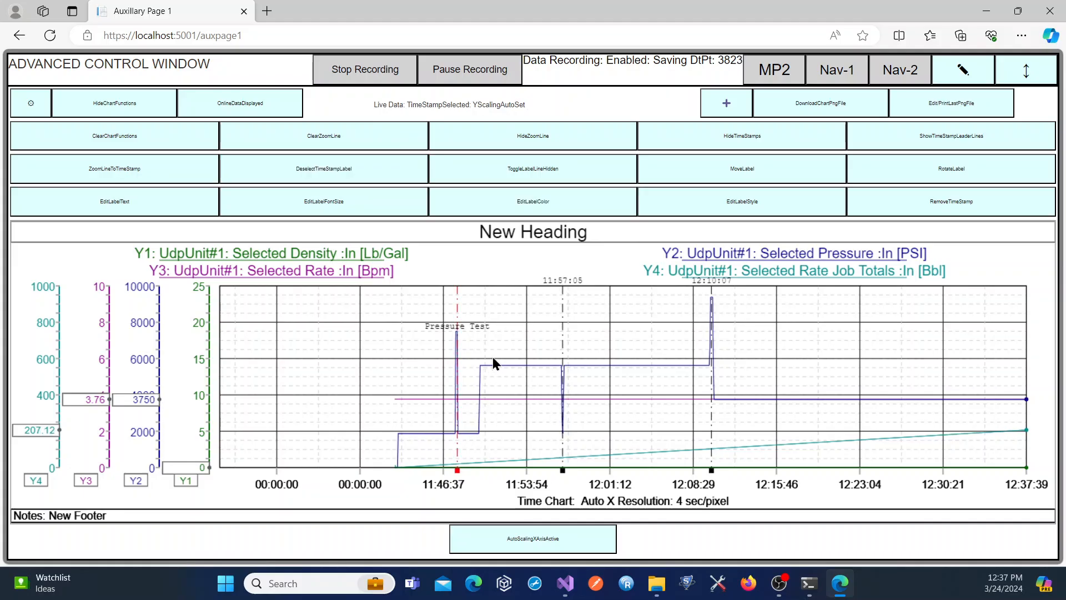
left_click(877, 179)
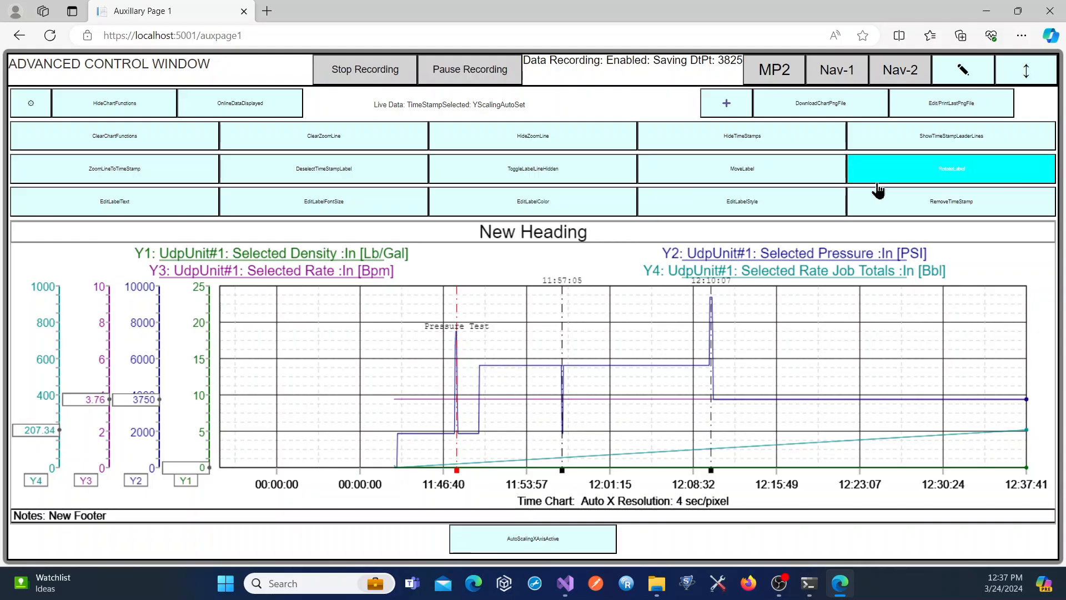
left_click(876, 180)
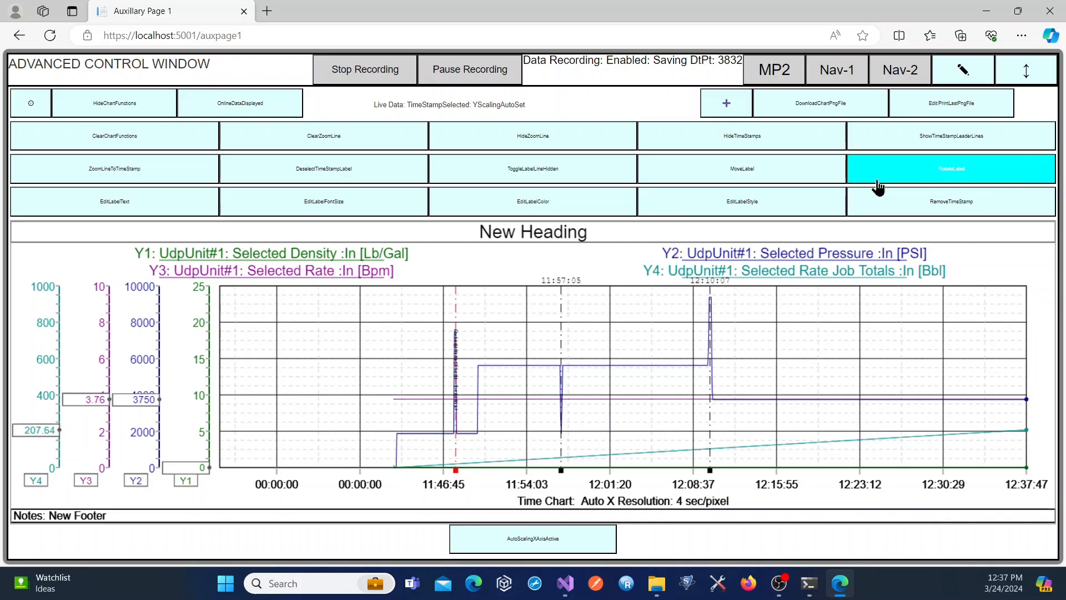
left_click(877, 181)
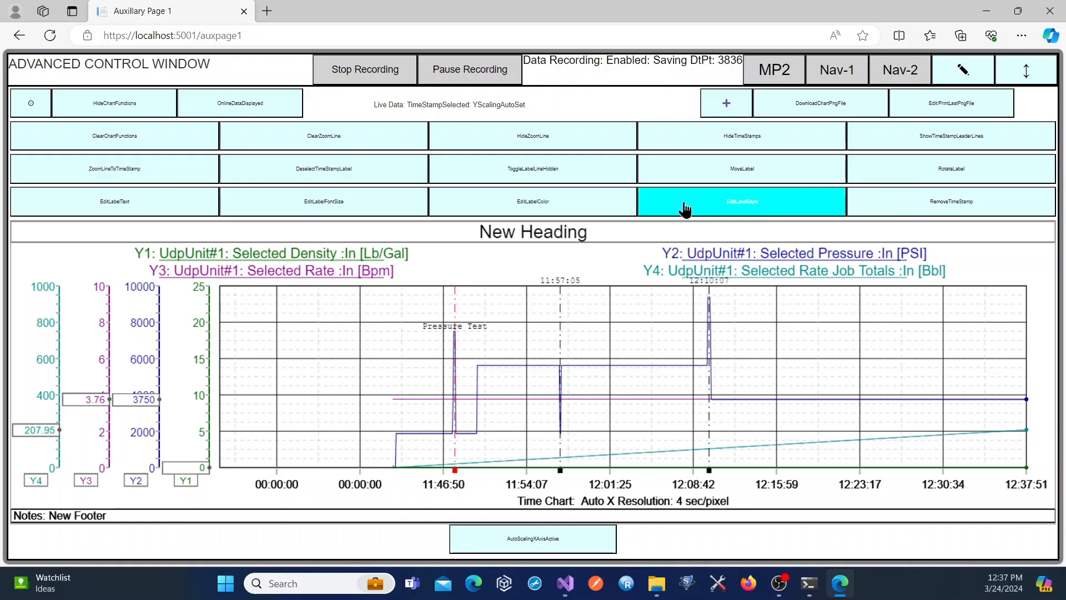
- Cycle the Pressure Test label's colour through red, blue, purple, teal, brown and pink to bright green
left_click(508, 207)
left_click(508, 204)
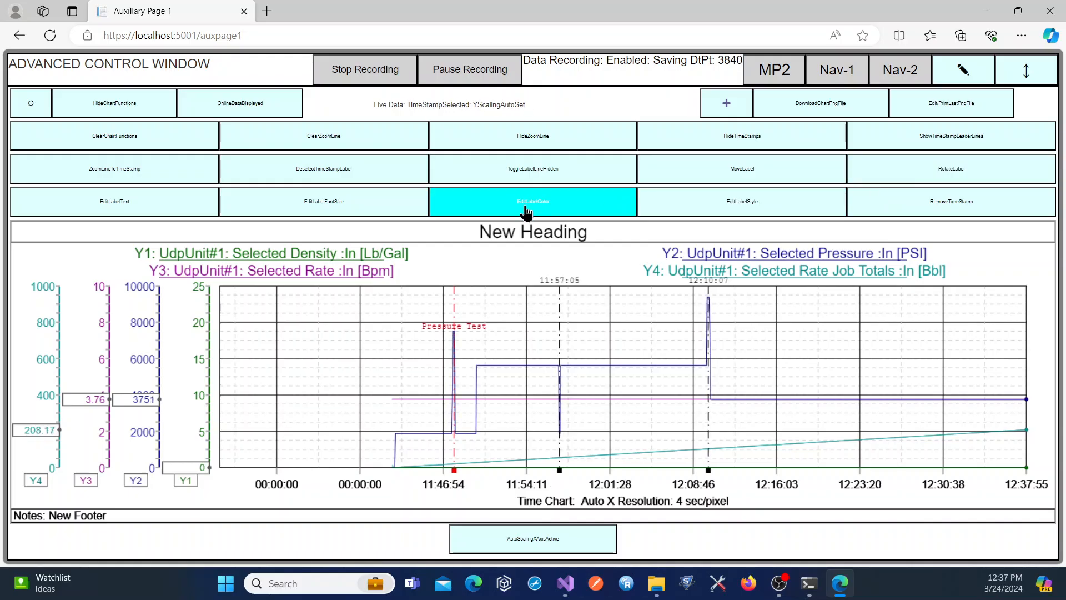
left_click(525, 211)
left_click(525, 211)
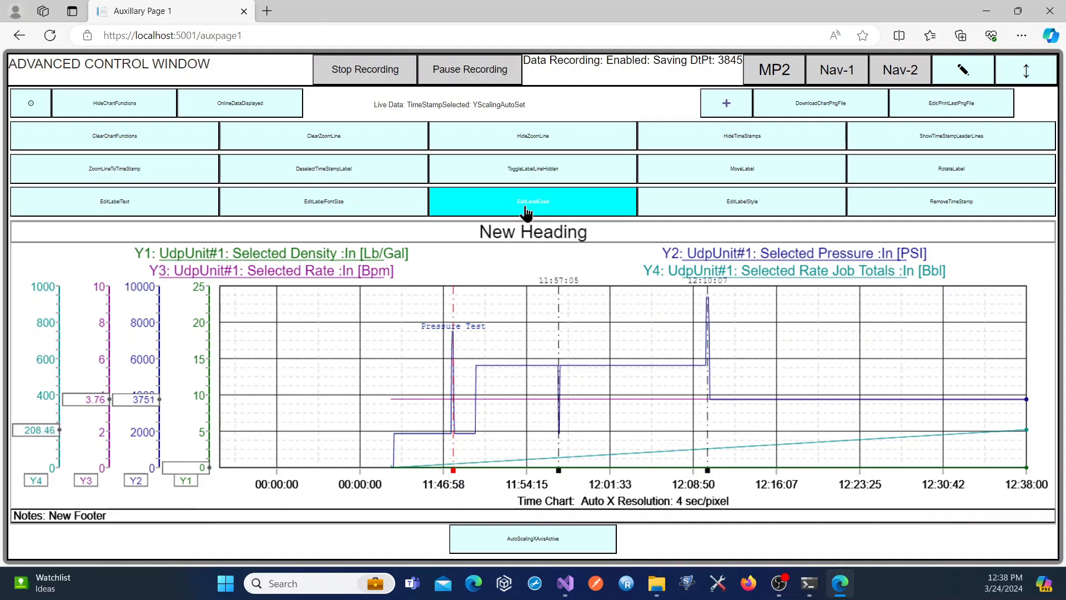
left_click(526, 211)
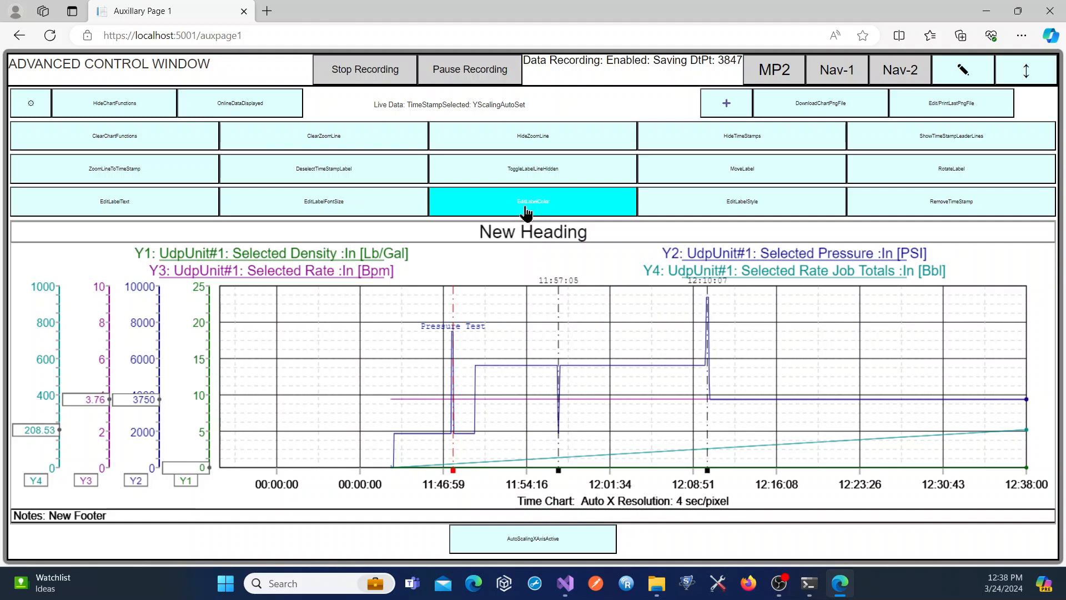
left_click(526, 211)
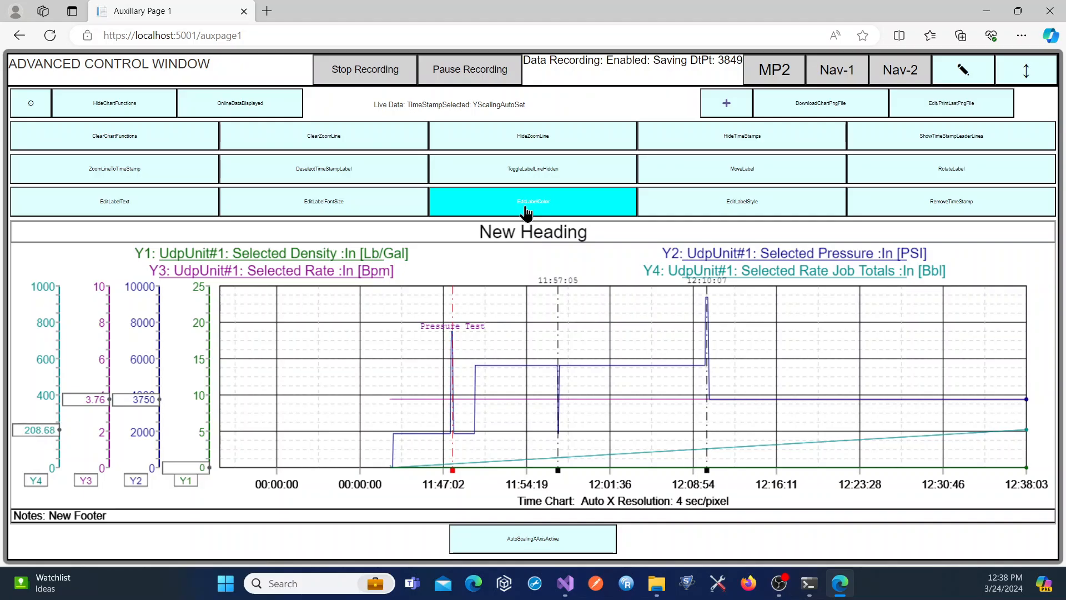
left_click(526, 212)
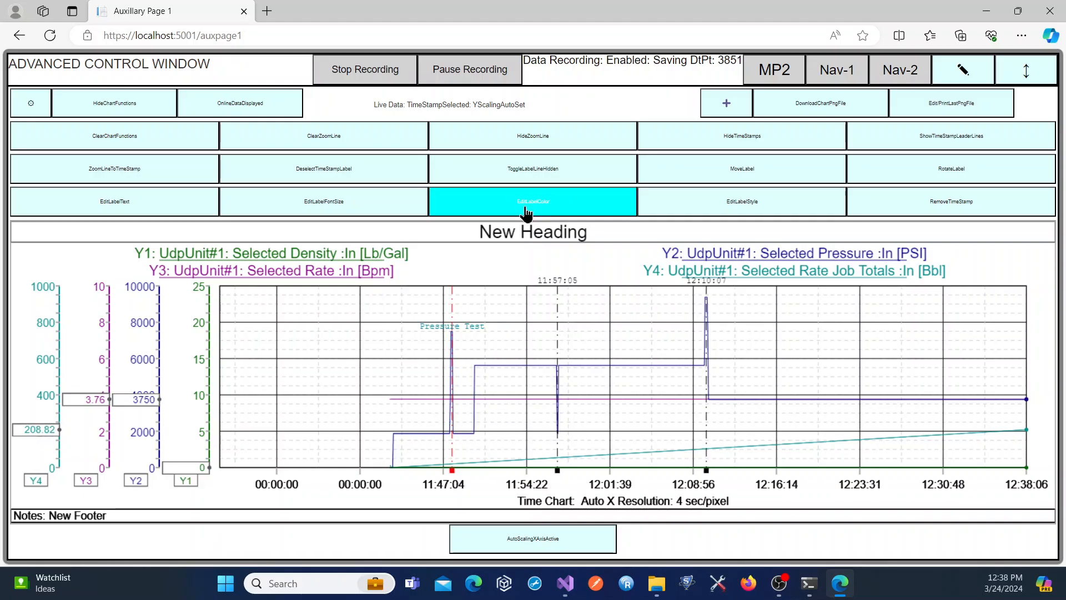
left_click(526, 212)
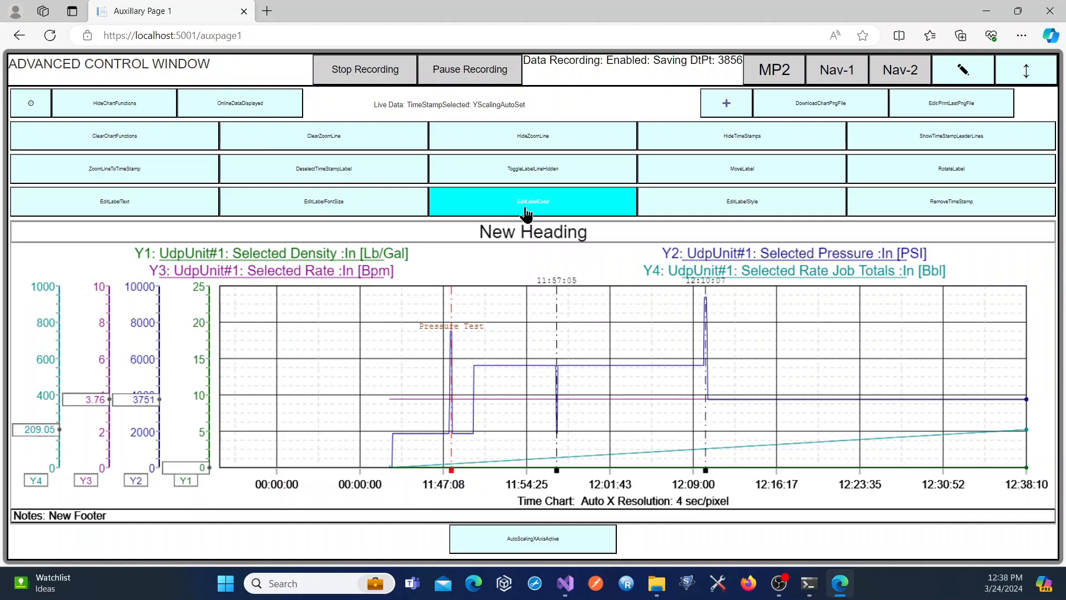
left_click(526, 211)
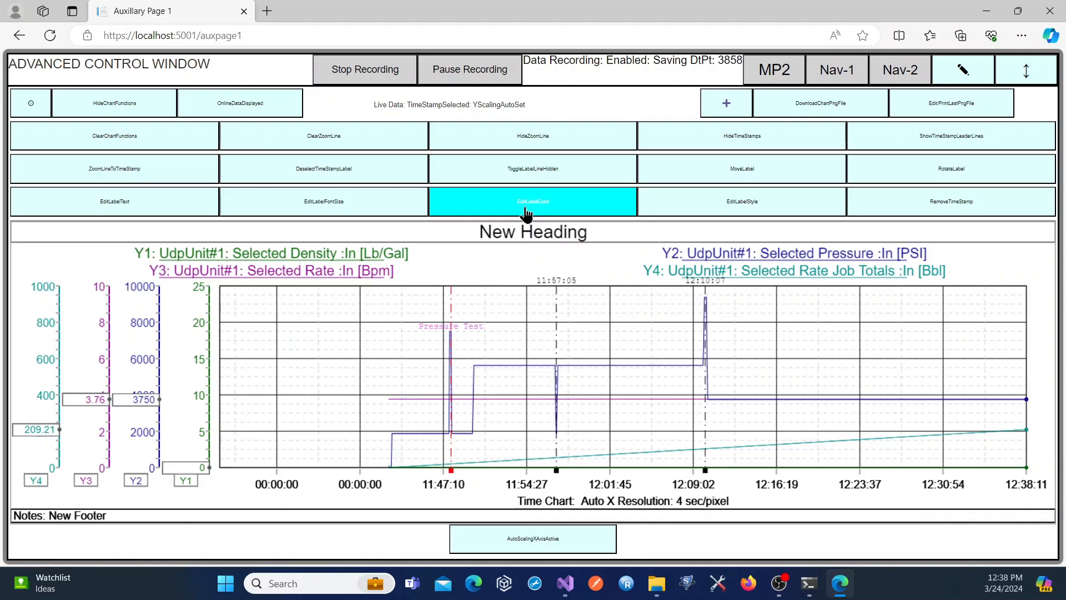
left_click(526, 211)
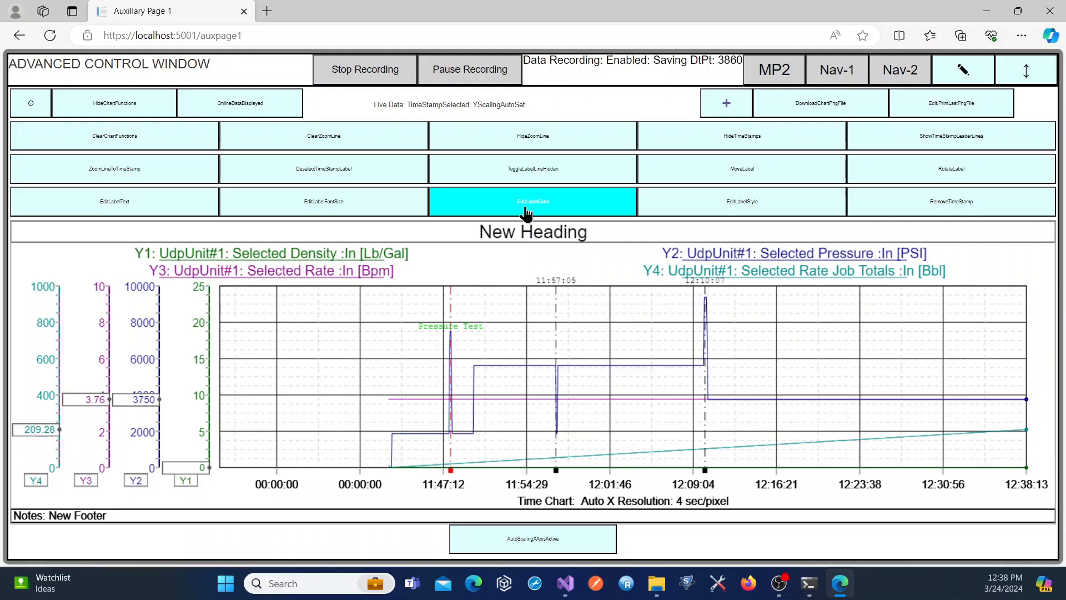
- Cycle the Pressure Test label's colour onward through light blue, cyan and black to red
left_click(527, 212)
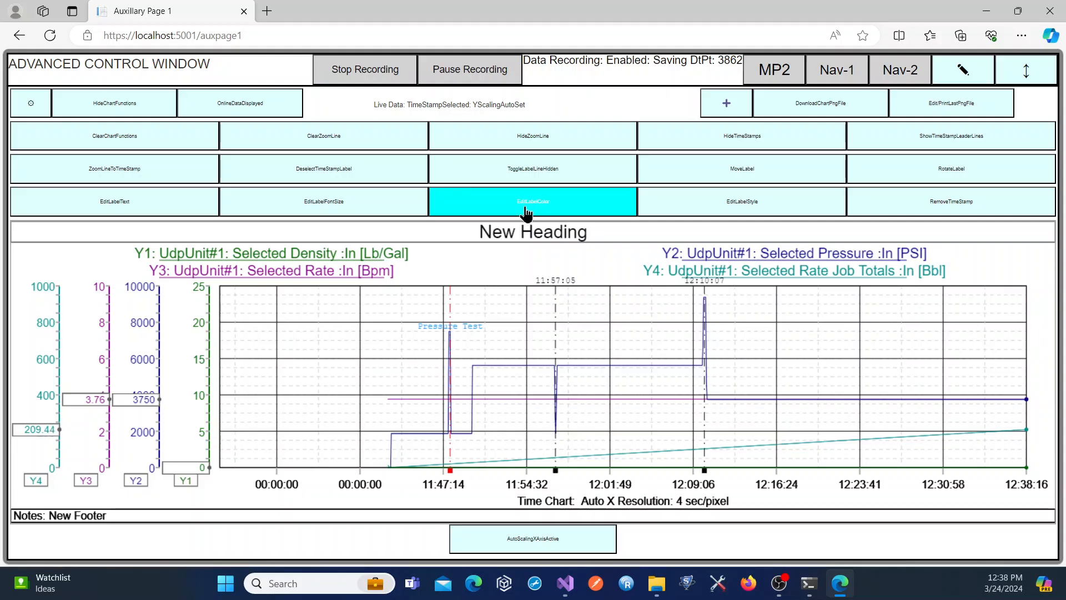
left_click(527, 211)
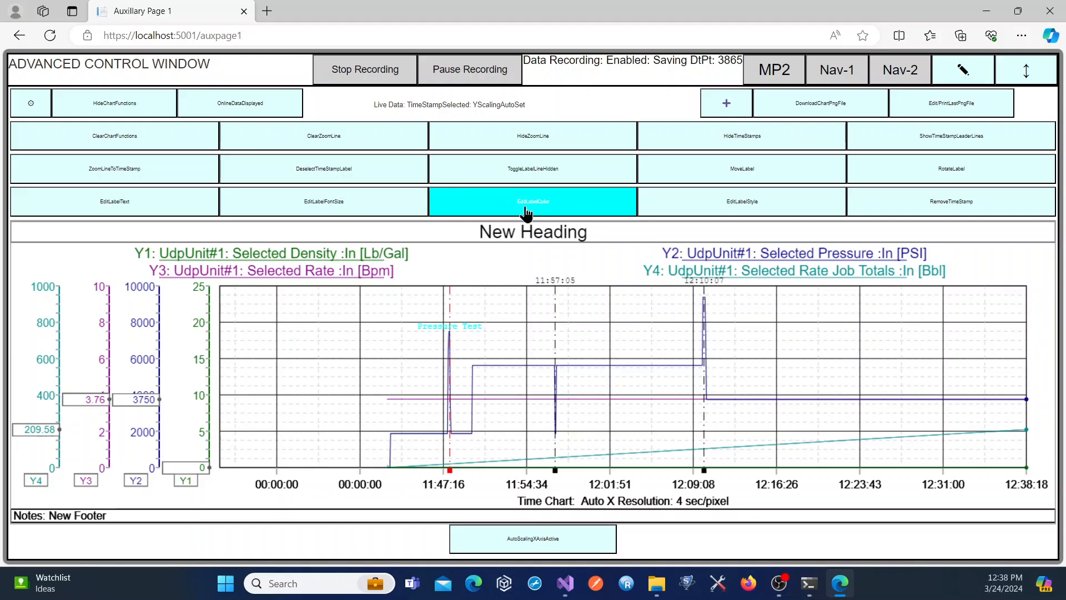
left_click(526, 211)
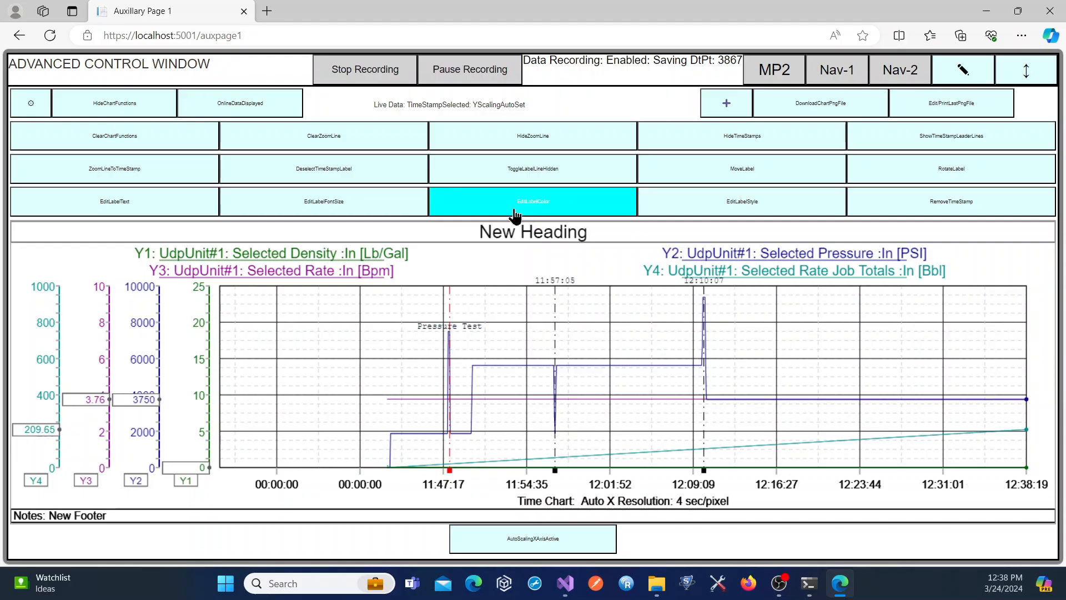
left_click(514, 215)
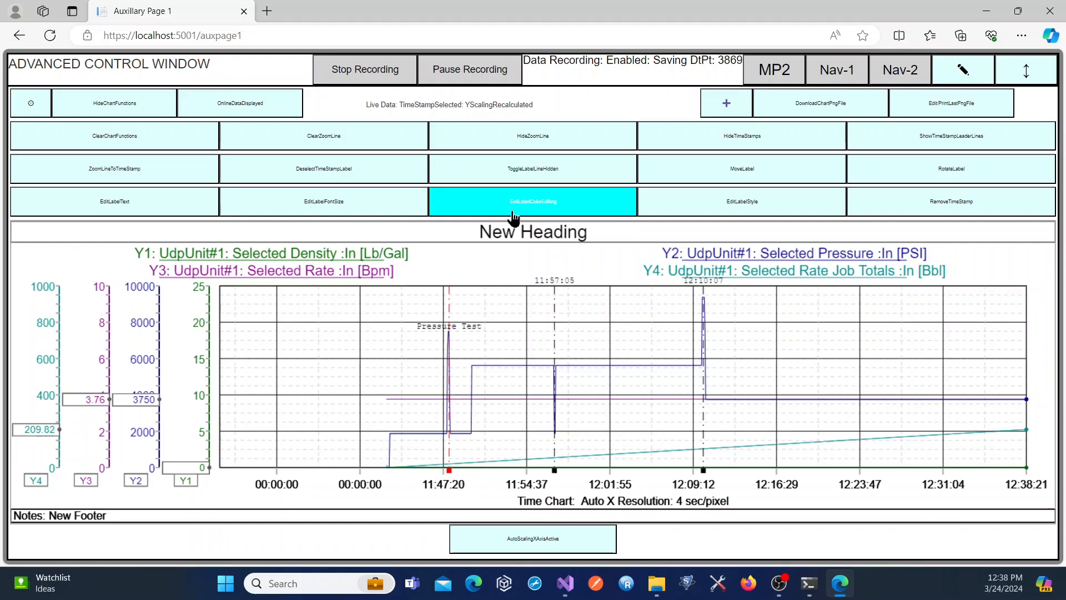
left_click(513, 216)
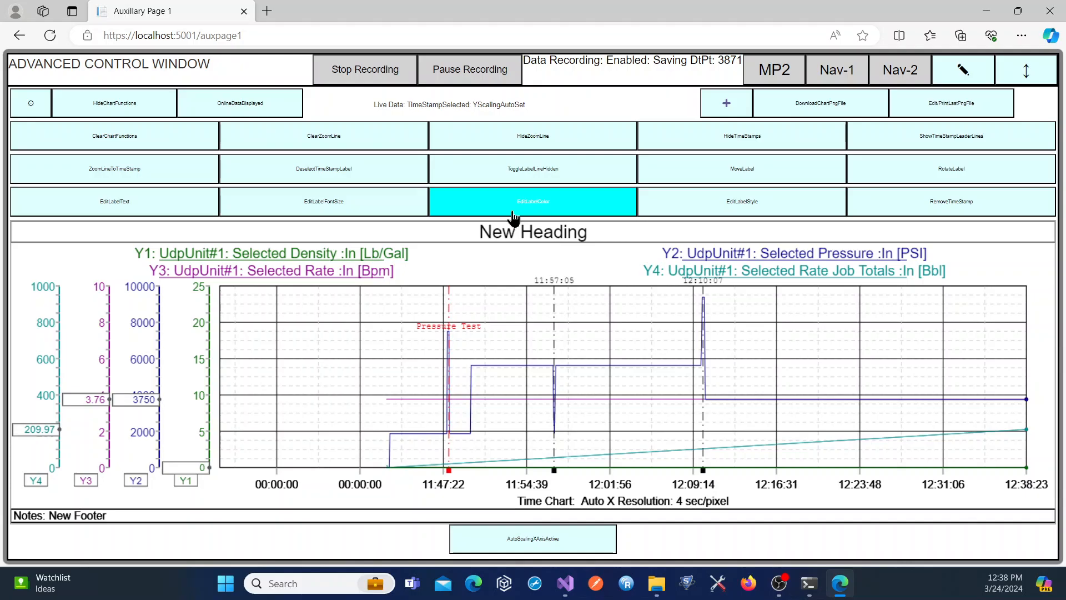
- Set the Pressure Test label's font size to 12
left_click(393, 213)
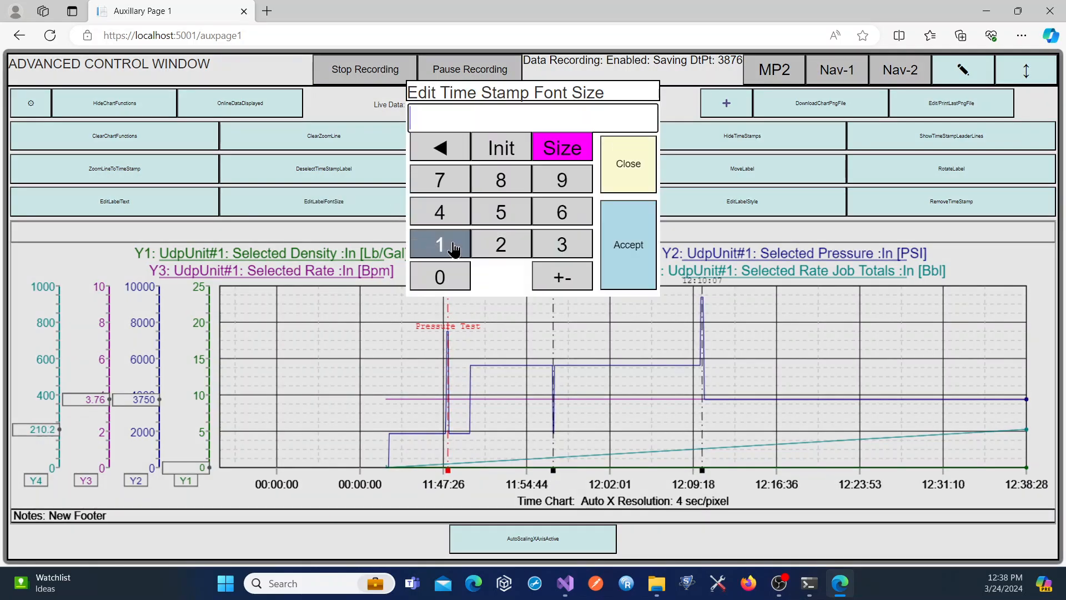
left_click(454, 247)
left_click(499, 243)
left_click(626, 249)
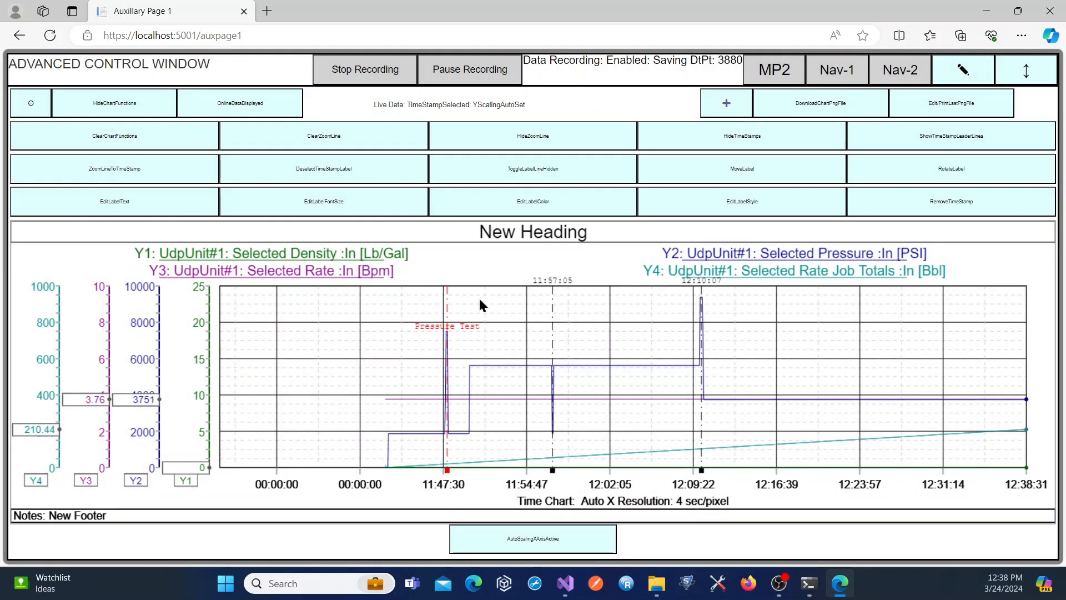
- Set the Pressure Test label's font size to 15
left_click(357, 211)
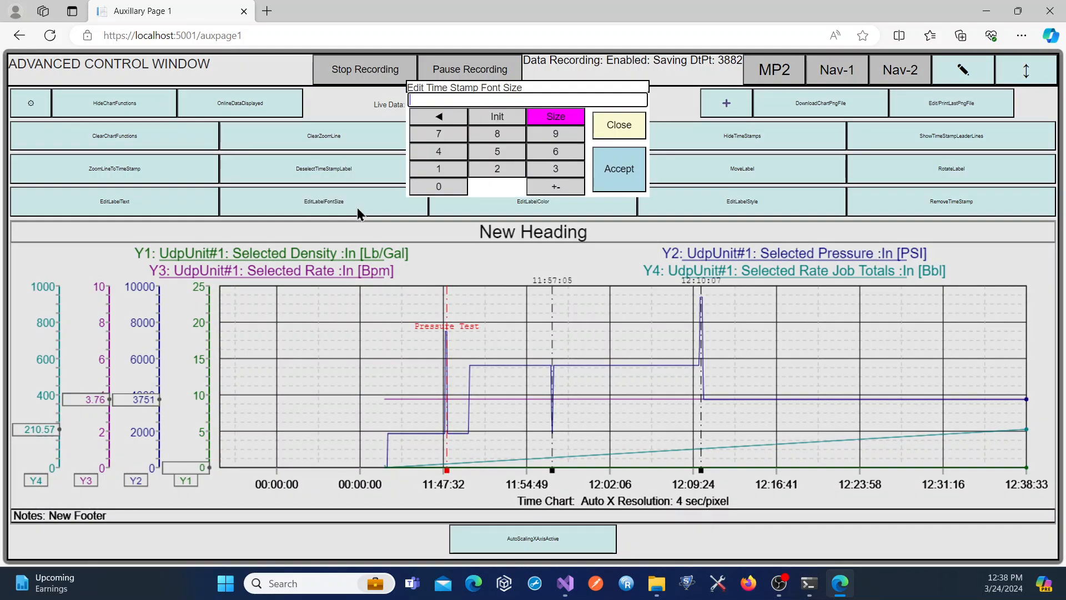
left_click(465, 245)
left_click(526, 220)
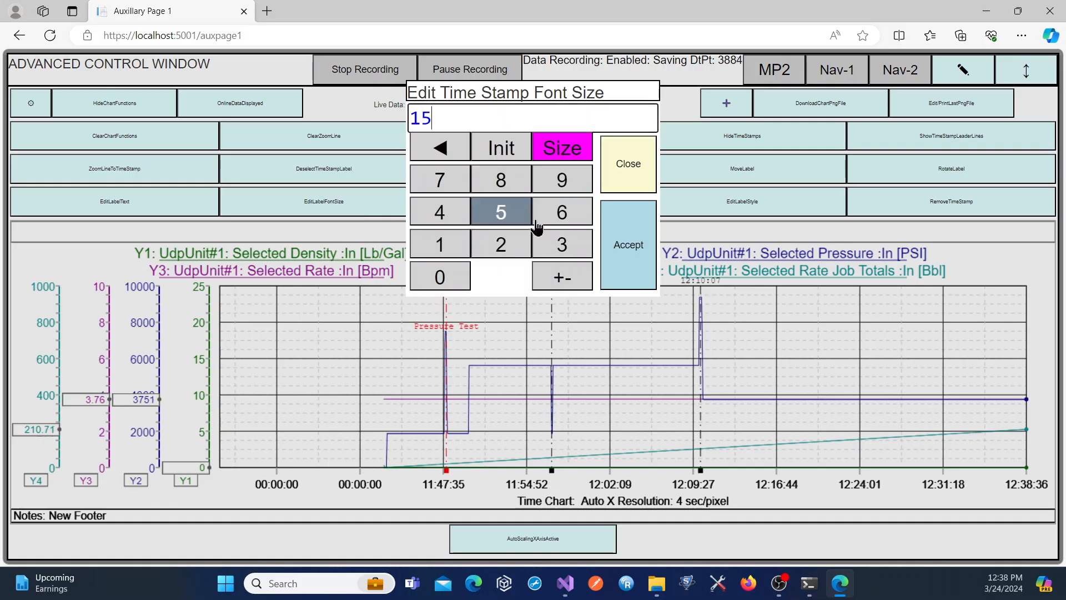
left_click(625, 239)
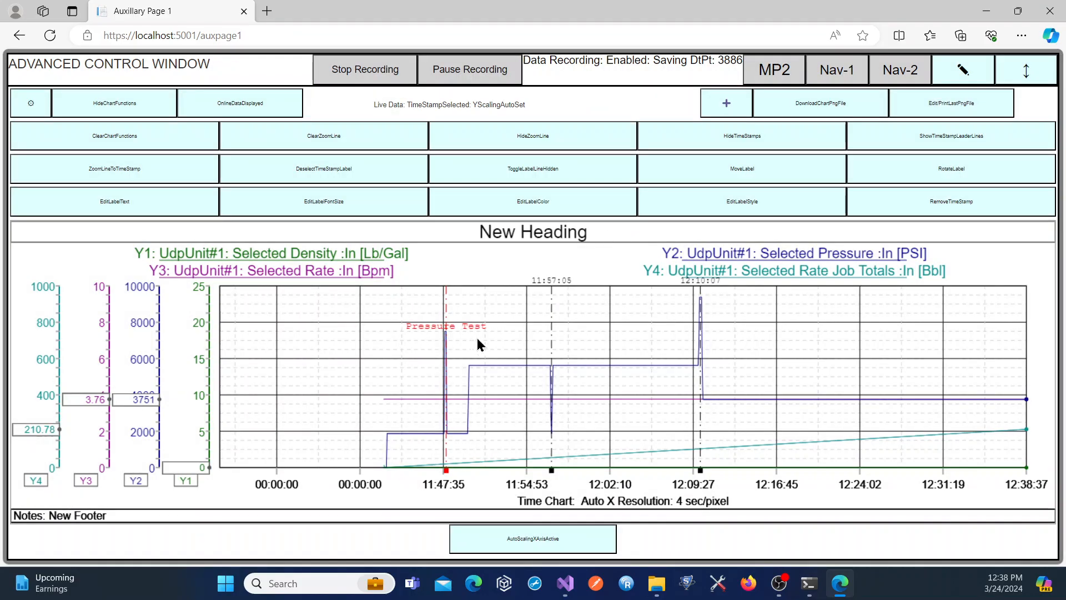
- Move the Pressure Test label slightly up so it sits above the first pressure spike, and end label moving
left_click(733, 175)
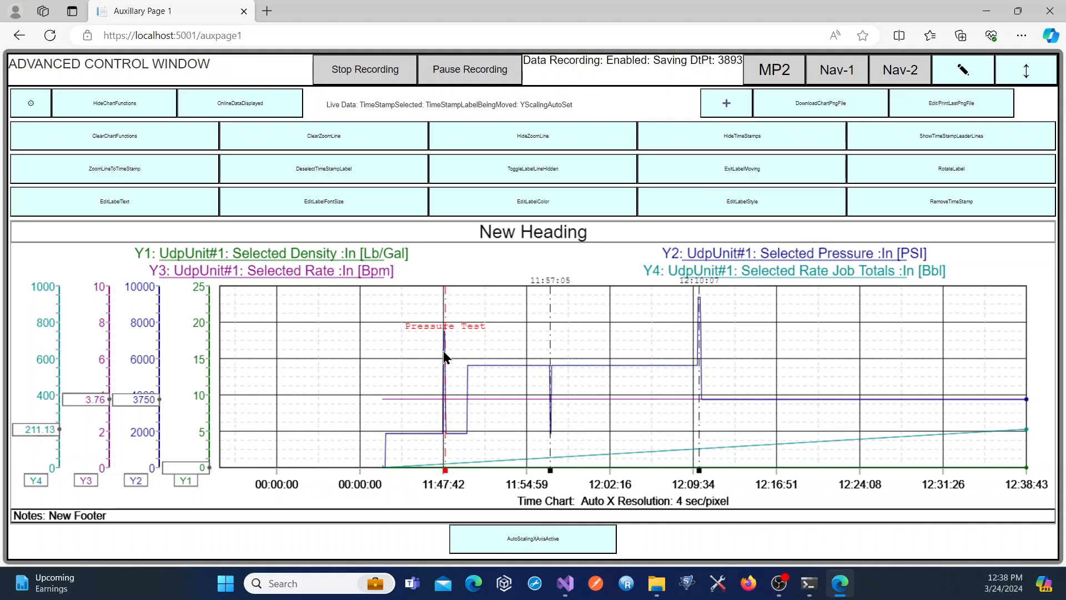
left_click(444, 347)
left_click(740, 171)
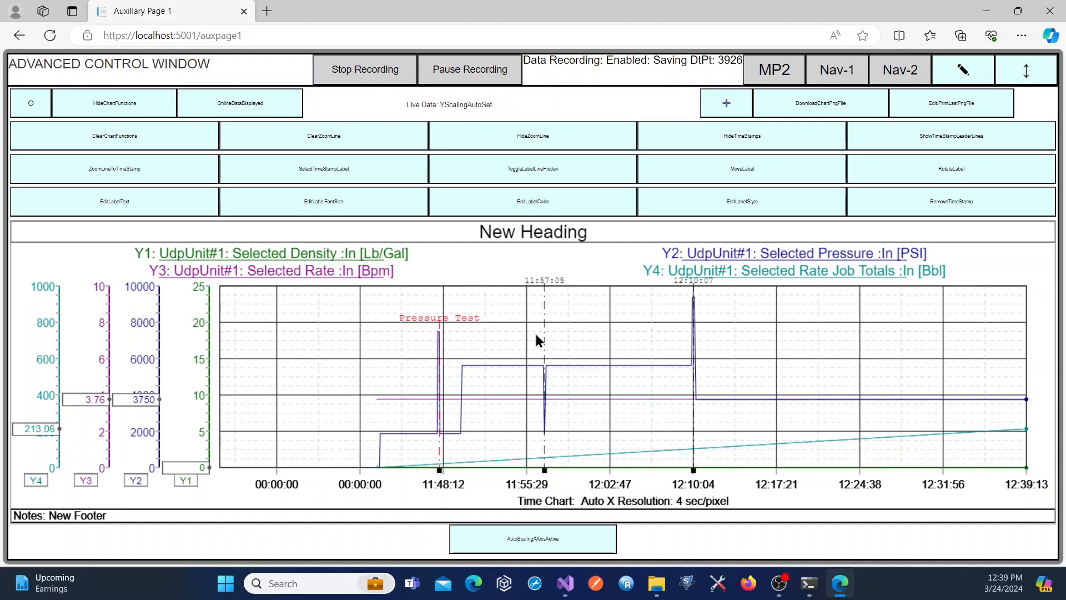
- Select the 11:57:05 time stamp at the mid-chart pressure dip and remove it from the chart
left_click(355, 185)
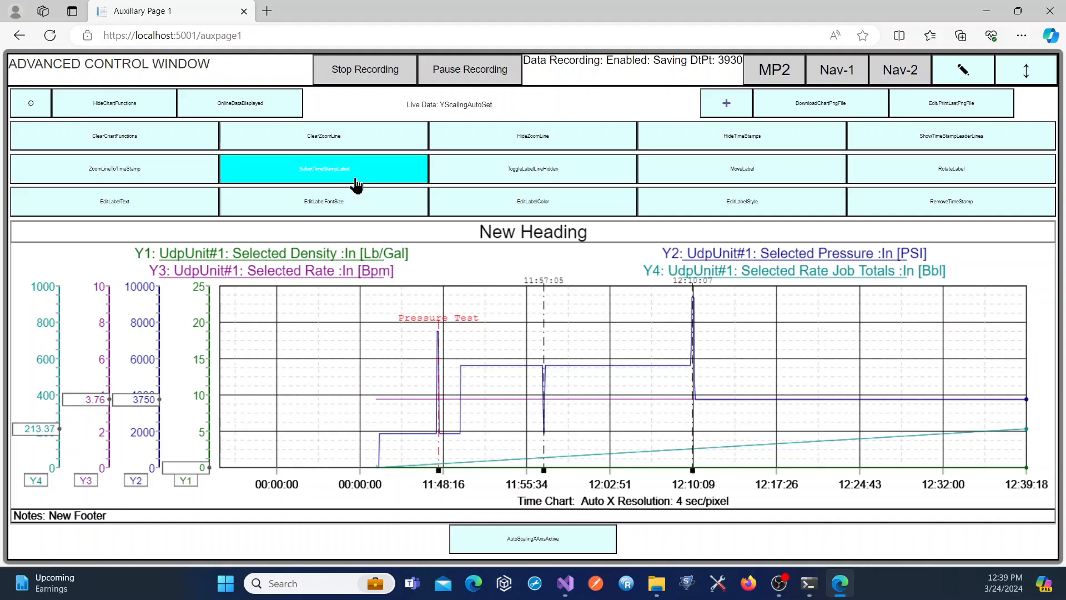
left_click(355, 183)
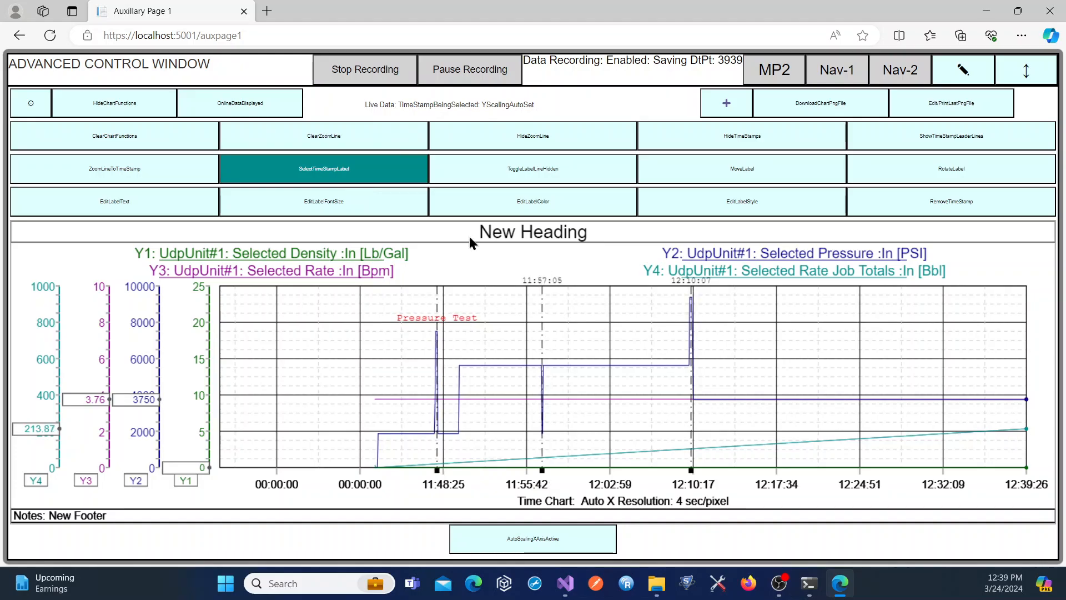
left_click(367, 175)
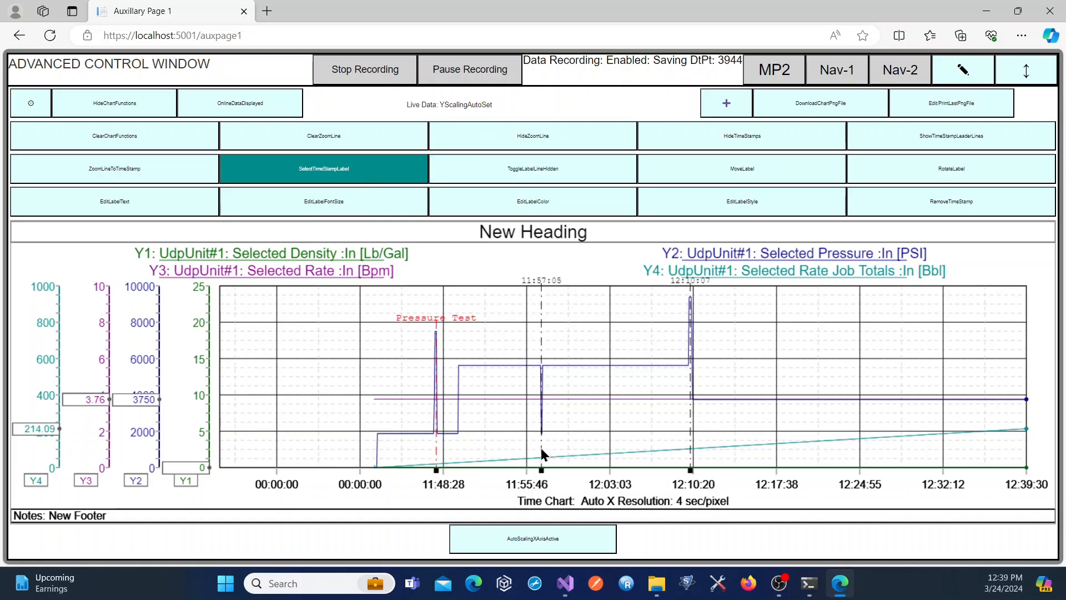
left_click(541, 474)
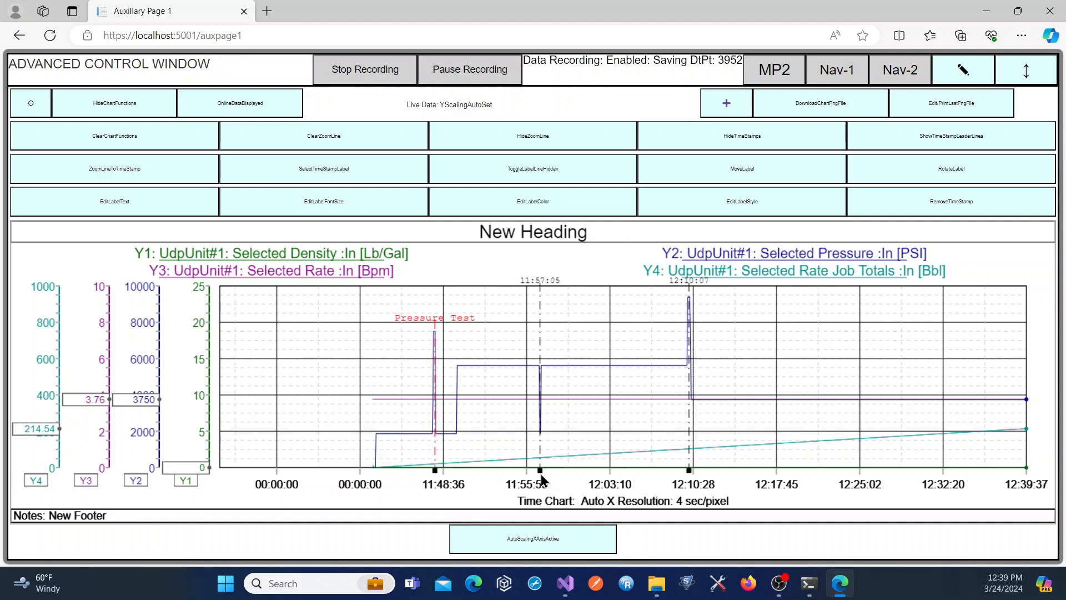
left_click(372, 178)
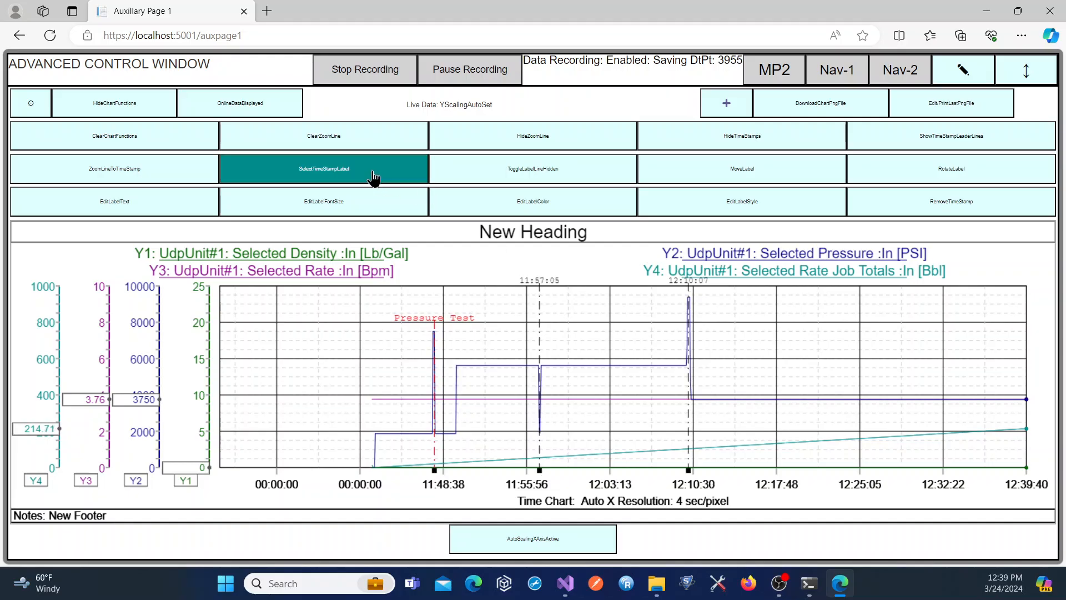
left_click(539, 471)
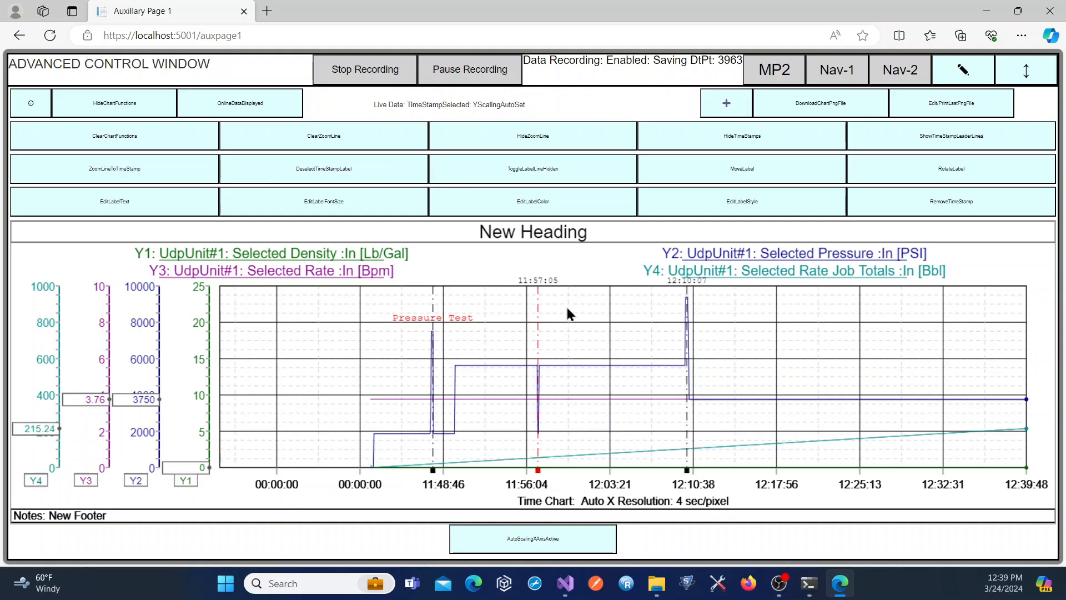
left_click(946, 215)
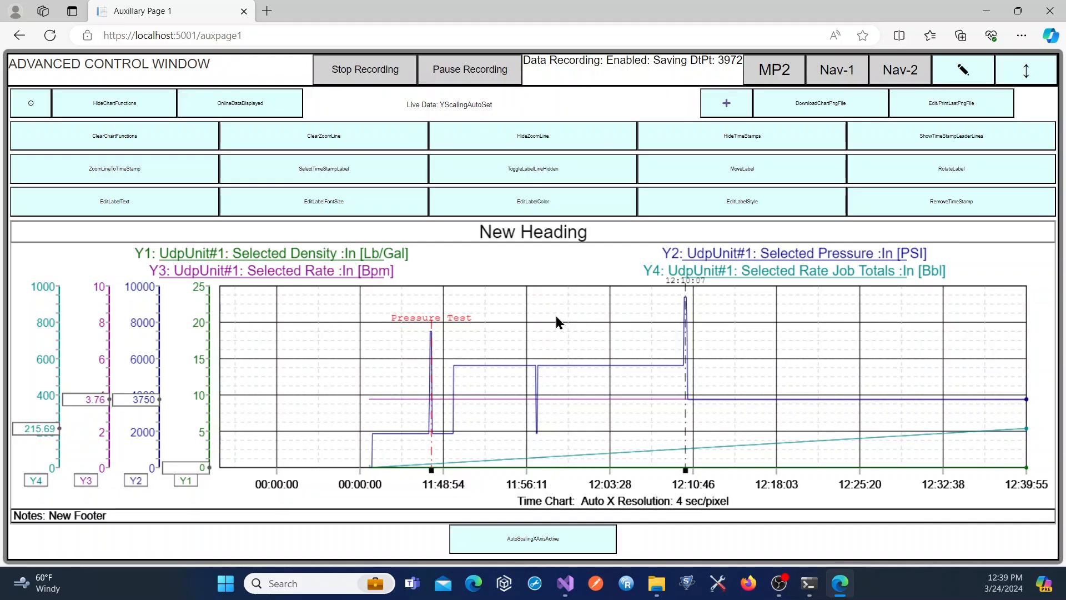
- Place the zoom line on the mid-chart pressure dip and convert it to a time stamp
left_click(541, 358)
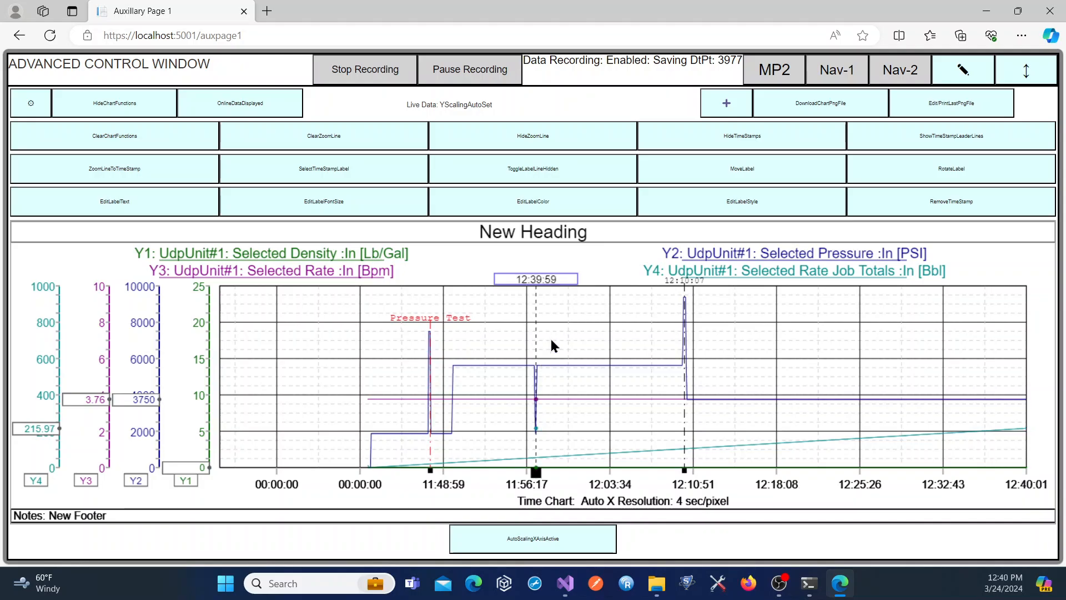
left_click(180, 183)
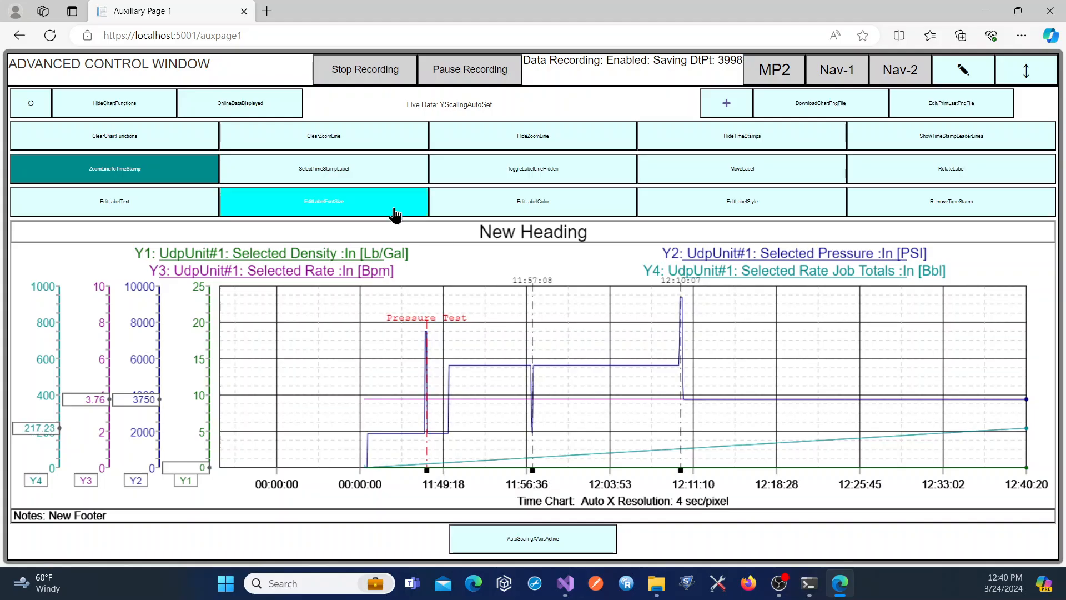
- Try to select the Pressure Test time stamp and leave time stamp selection active
left_click(426, 471)
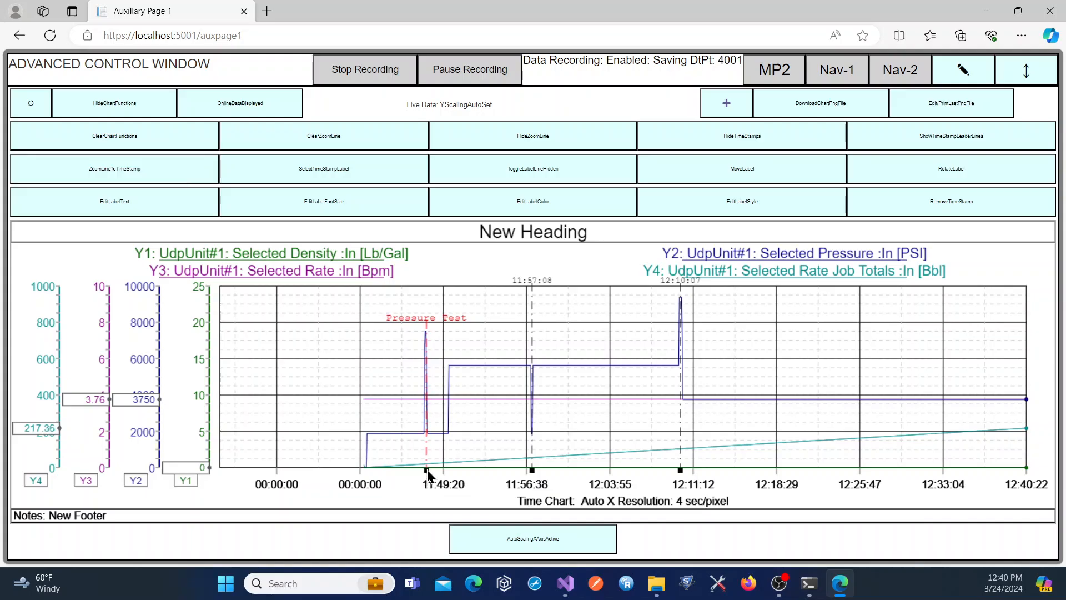
left_click(389, 176)
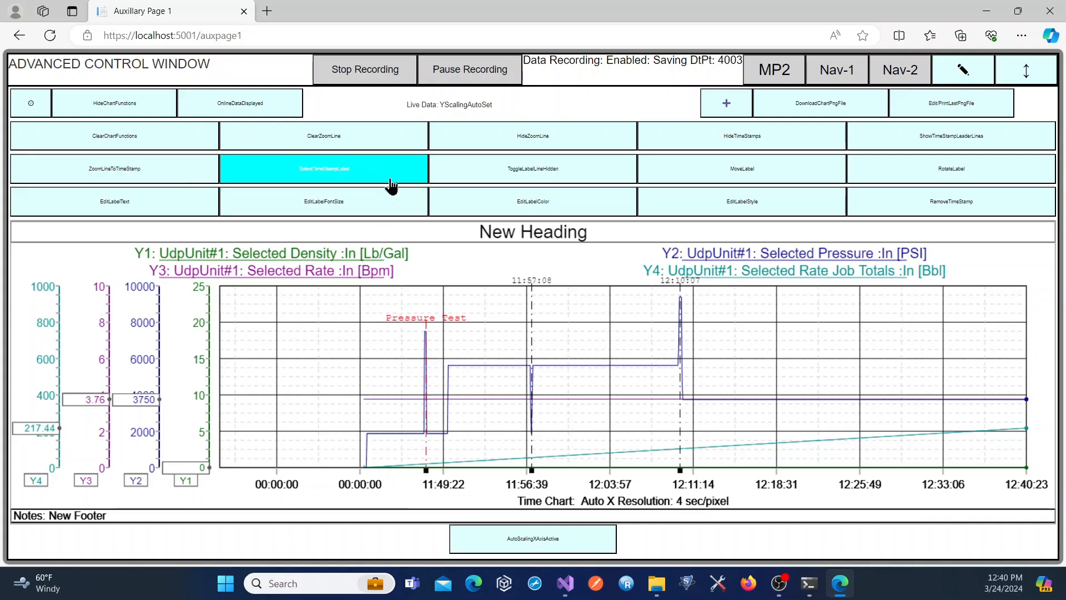
left_click(390, 186)
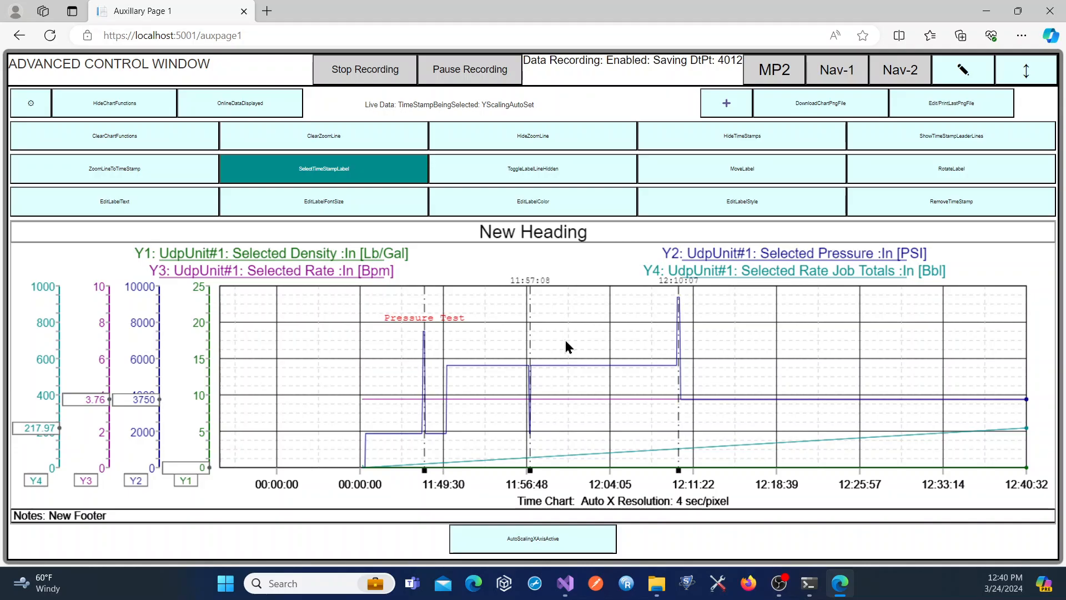
- Switch the chart page to full screen, hiding the chart functions first and showing them again
left_click(132, 109)
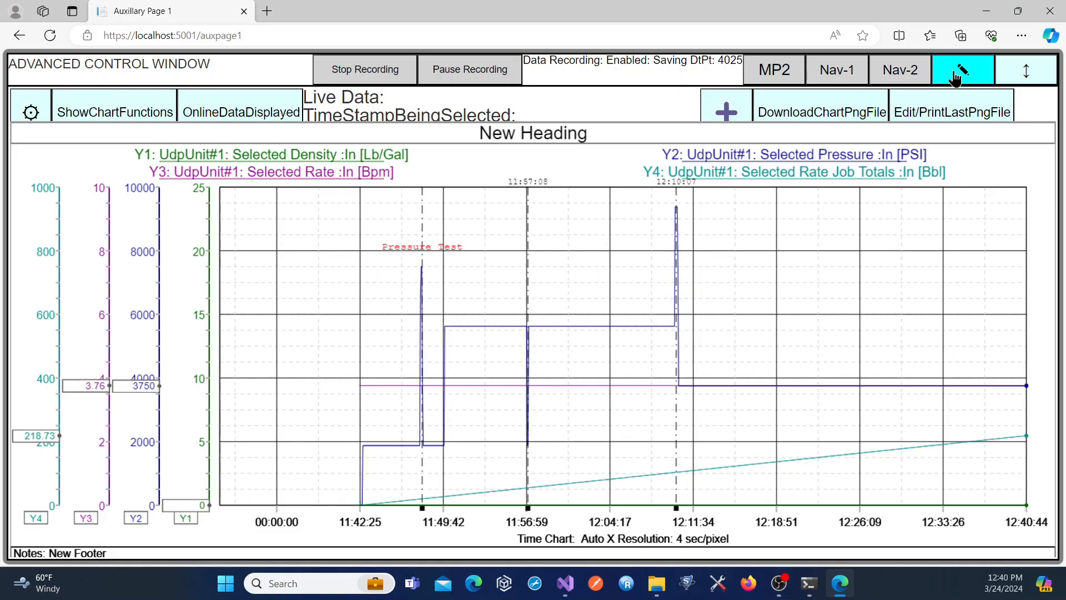
left_click(1026, 70)
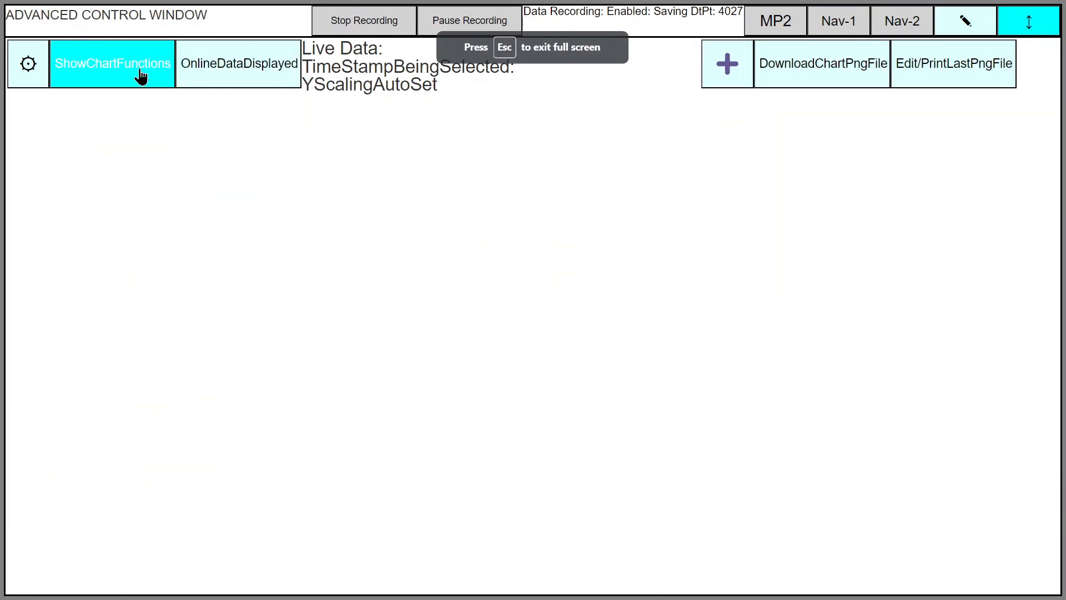
left_click(139, 74)
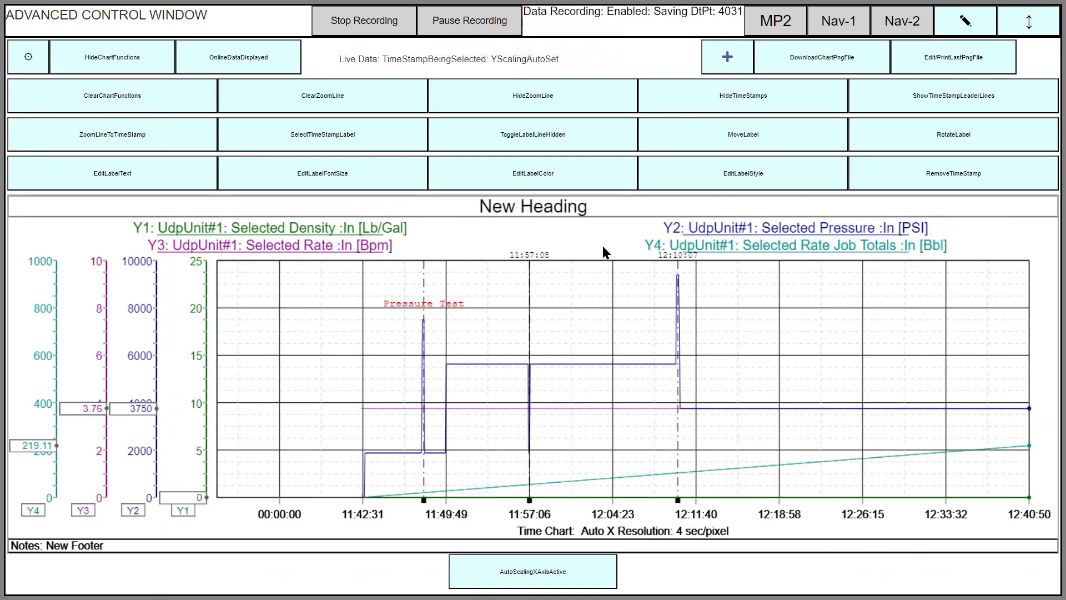
- Hide the time stamps and chart functions to view the plain chart, and show both again
left_click(745, 106)
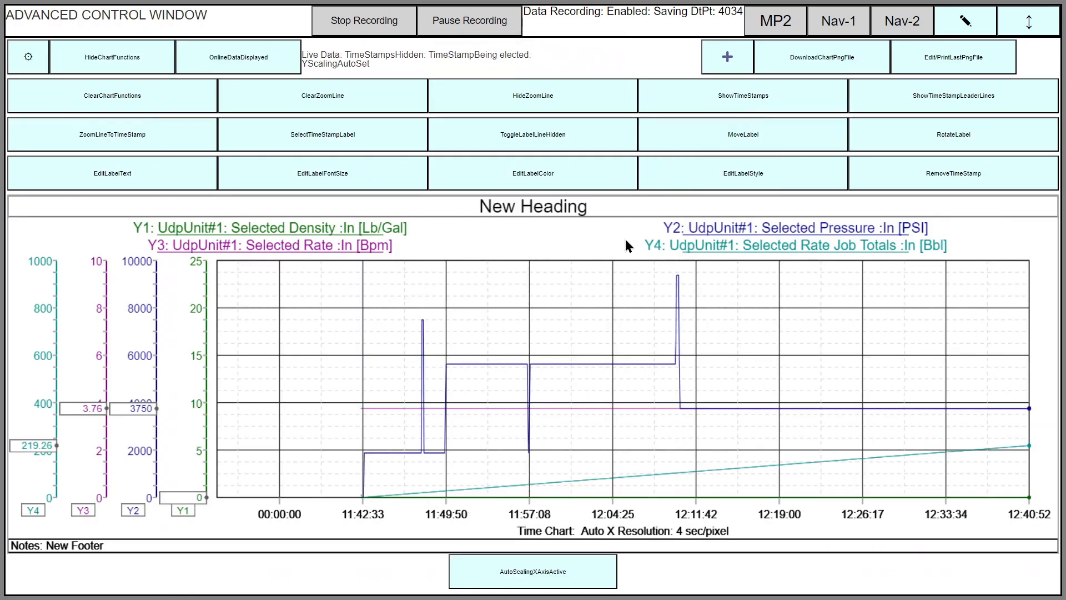
left_click(129, 61)
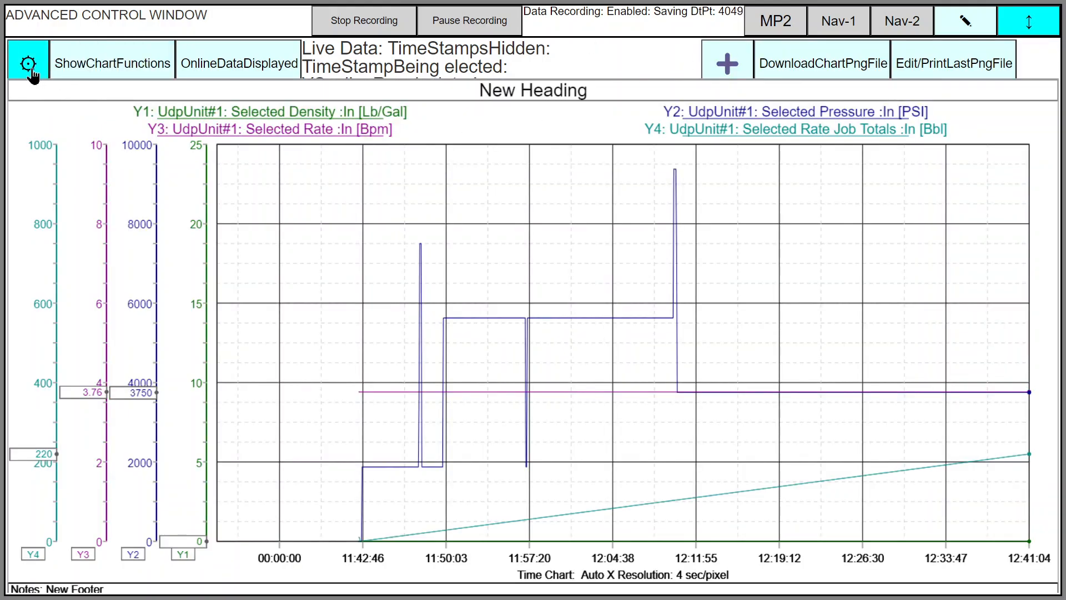
left_click(76, 72)
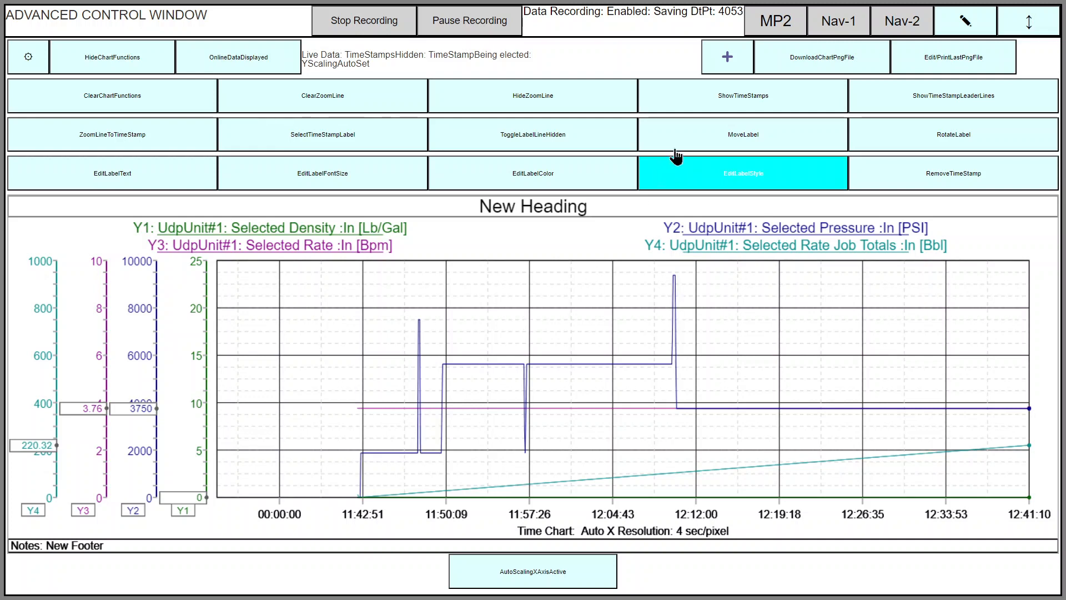
left_click(721, 103)
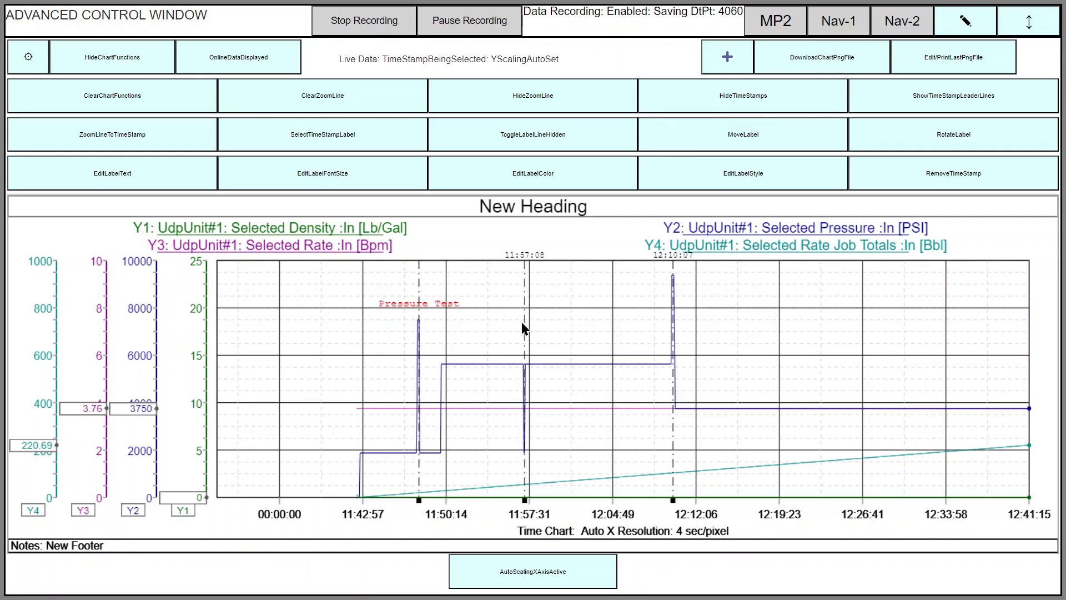
- Restart time stamp selection and select the 11:57:08 time stamp at the mid-chart pressure dip
left_click(329, 143)
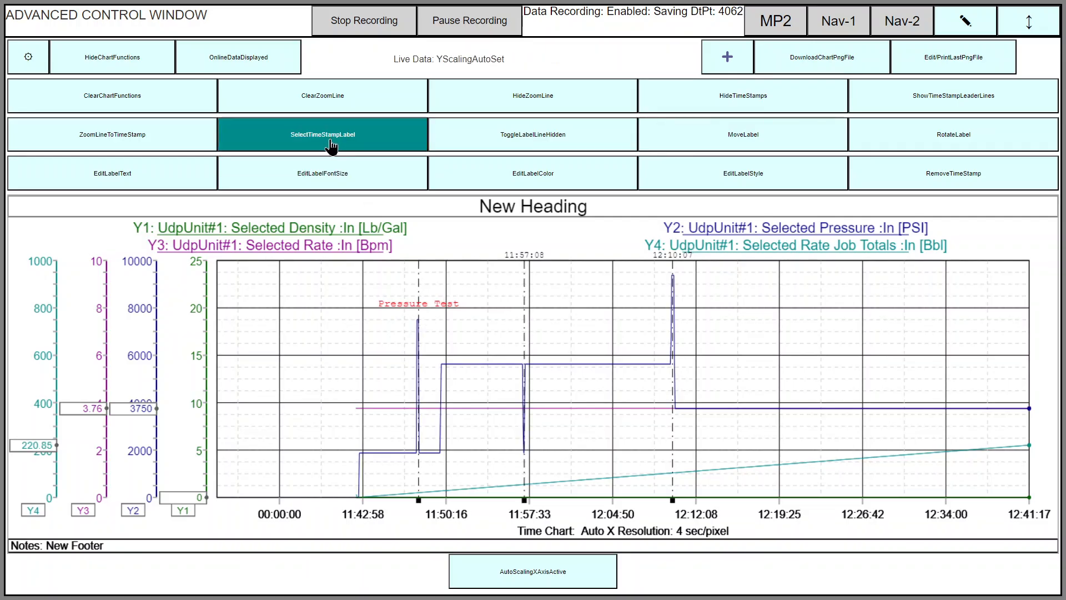
left_click(525, 499)
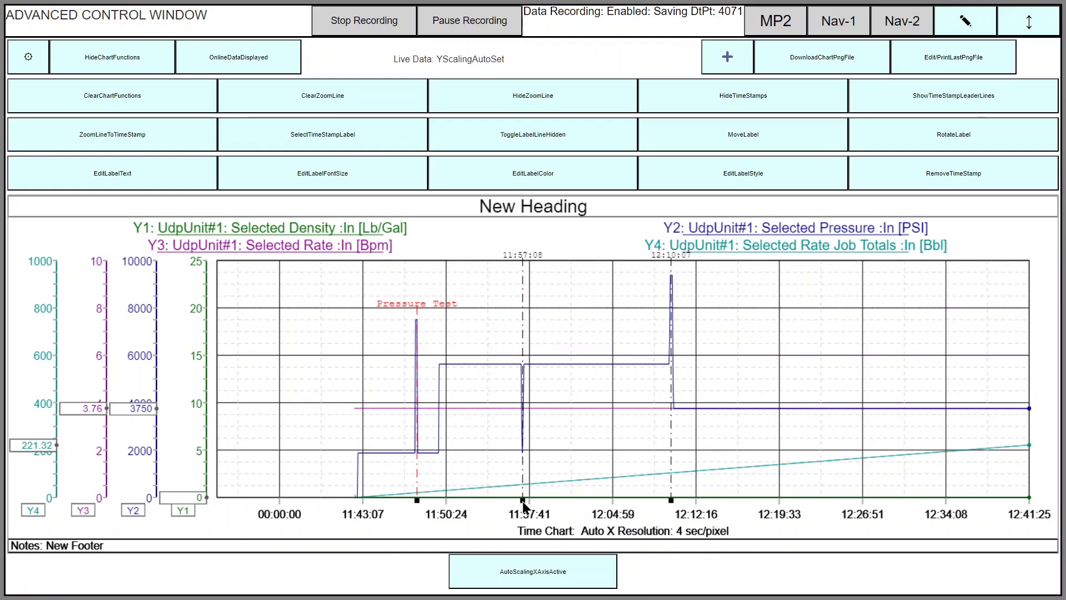
left_click(322, 138)
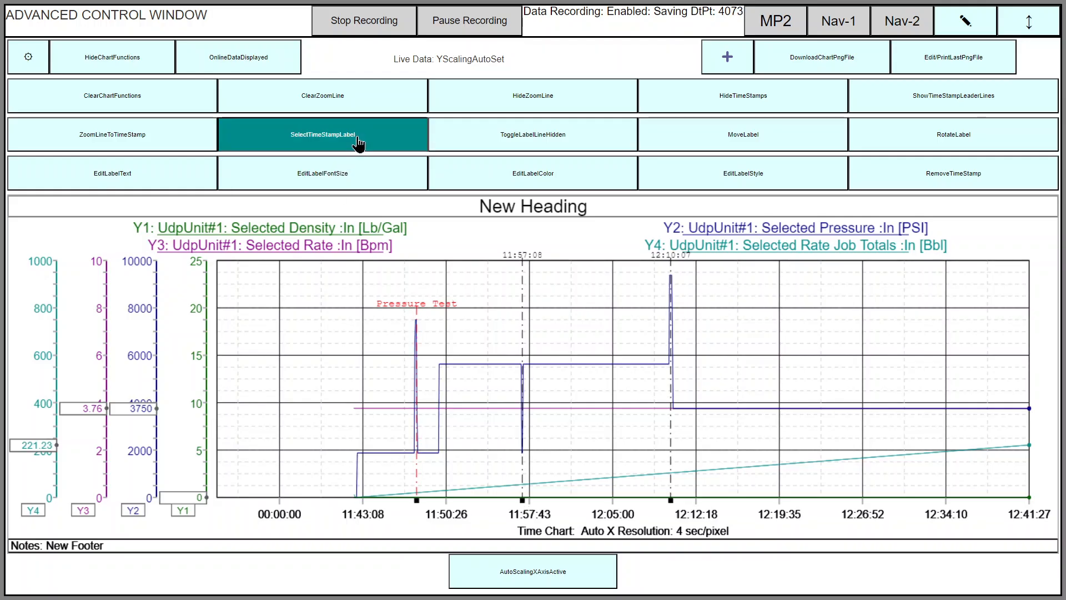
left_click(522, 500)
left_click(522, 500)
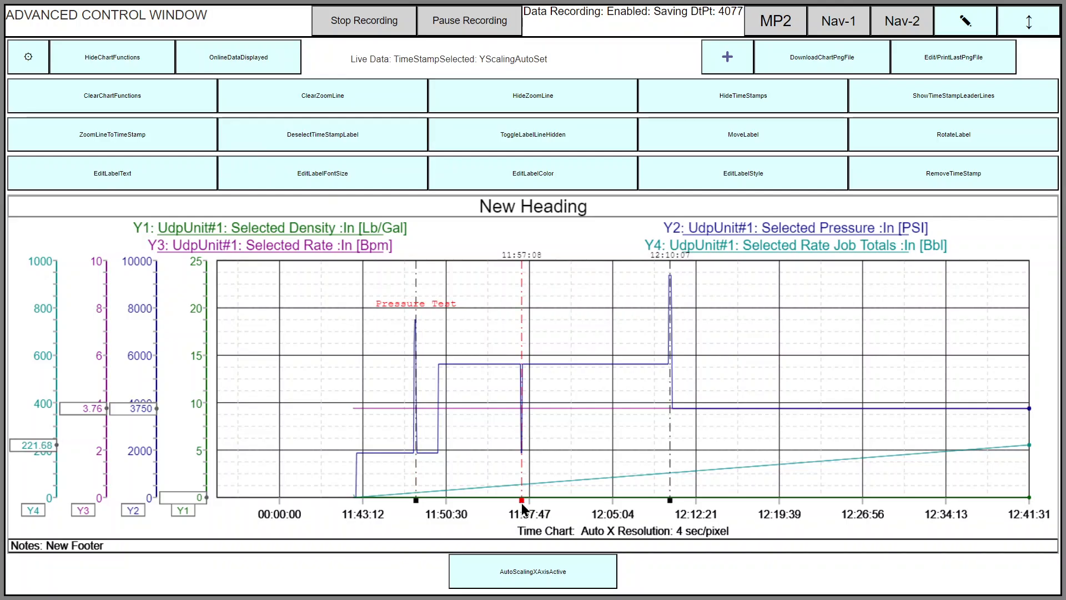
- Move the 11:57:08 time stamp's label down to just below the mid-chart pressure dip
left_click(752, 147)
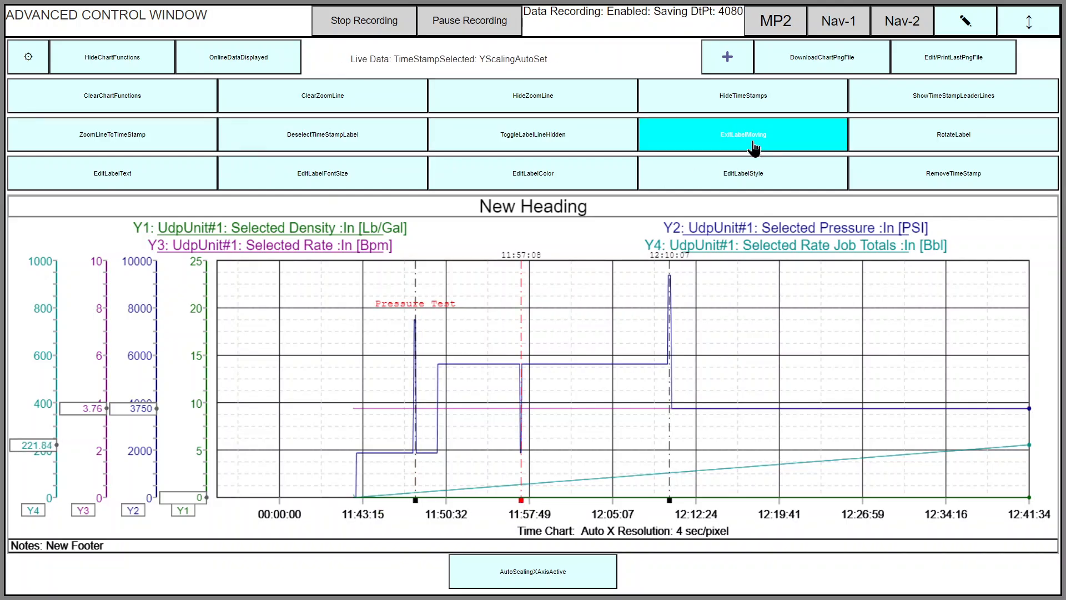
left_click(523, 362)
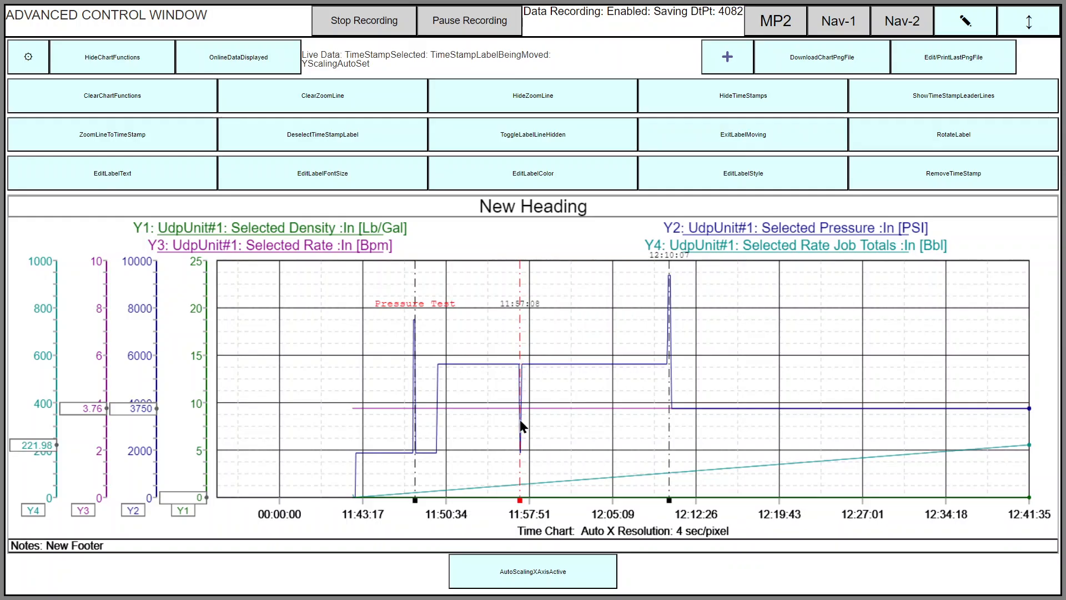
left_click(519, 459)
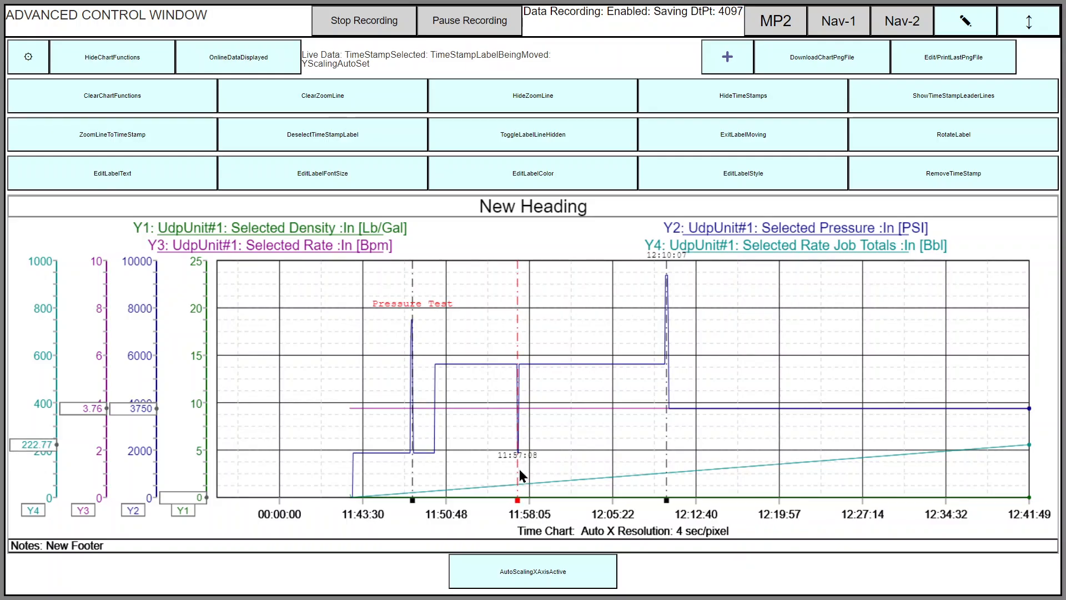
- Change the label text of the selected mid-chart time stamp to "Event 2"
left_click(156, 183)
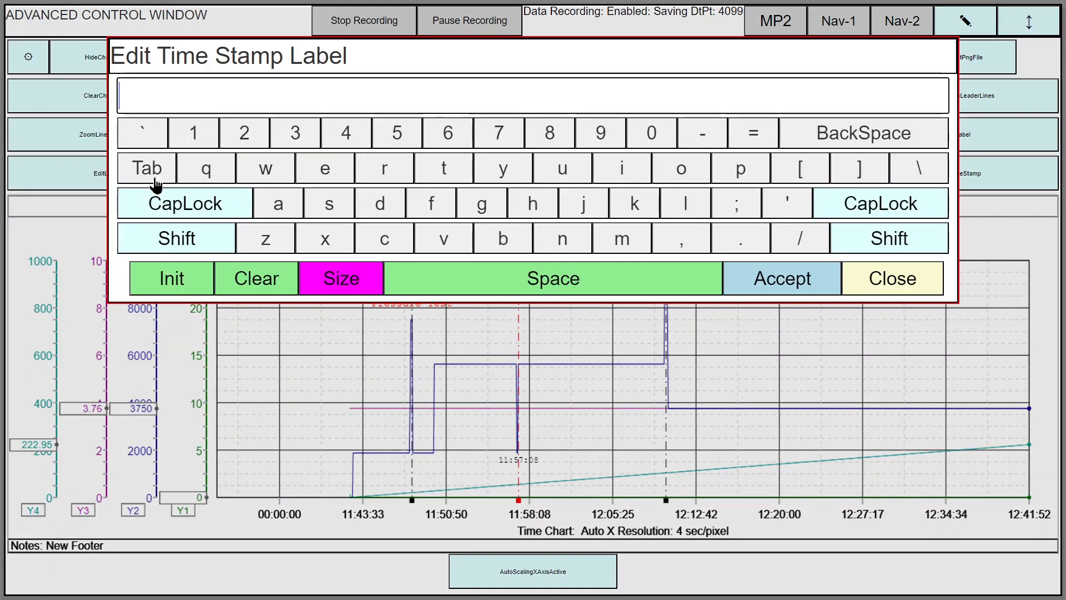
type("E")
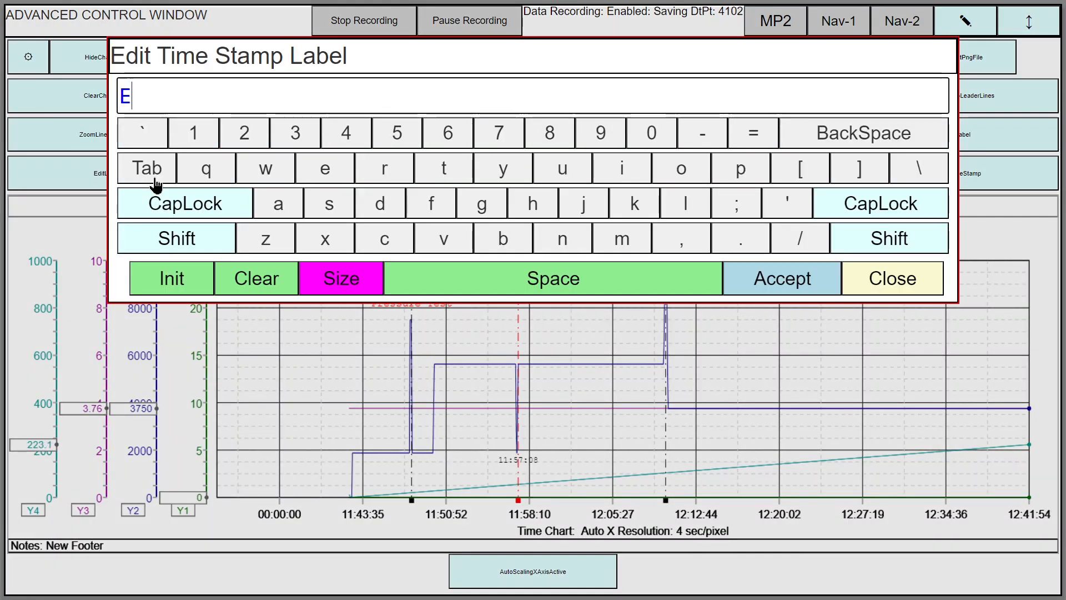
type("vent 2")
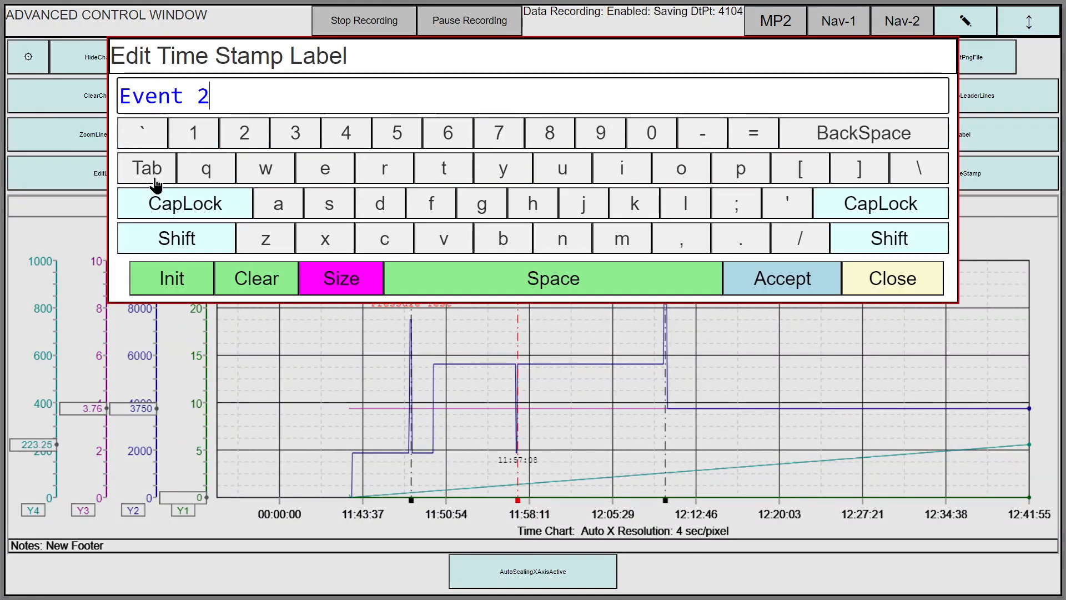
left_click(744, 290)
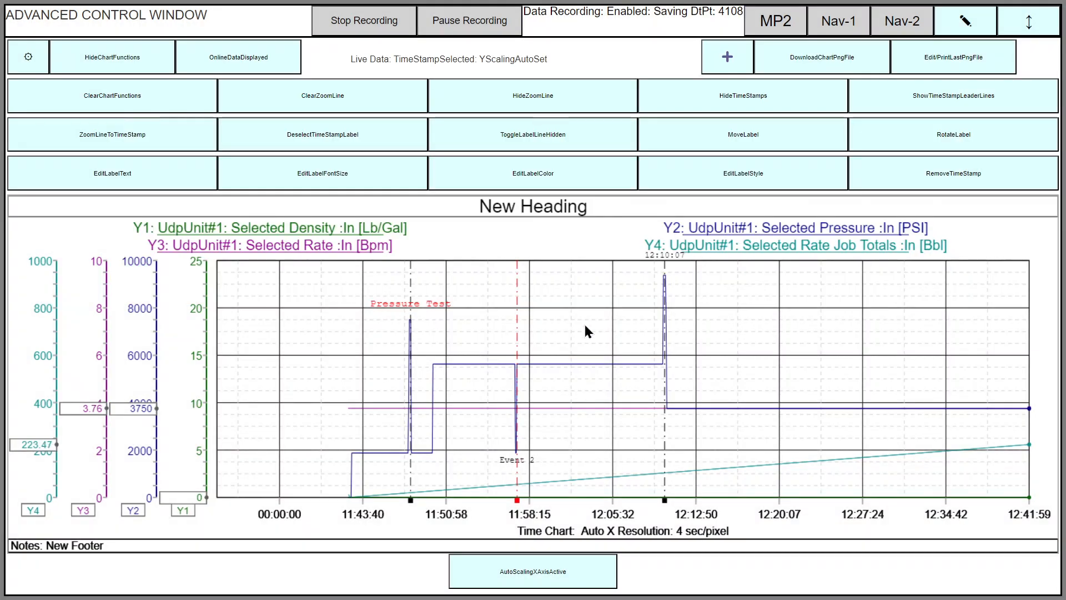
- Deselect the Event 2 time stamp and select the 12:10:07 time stamp at the last pressure peak
left_click(375, 151)
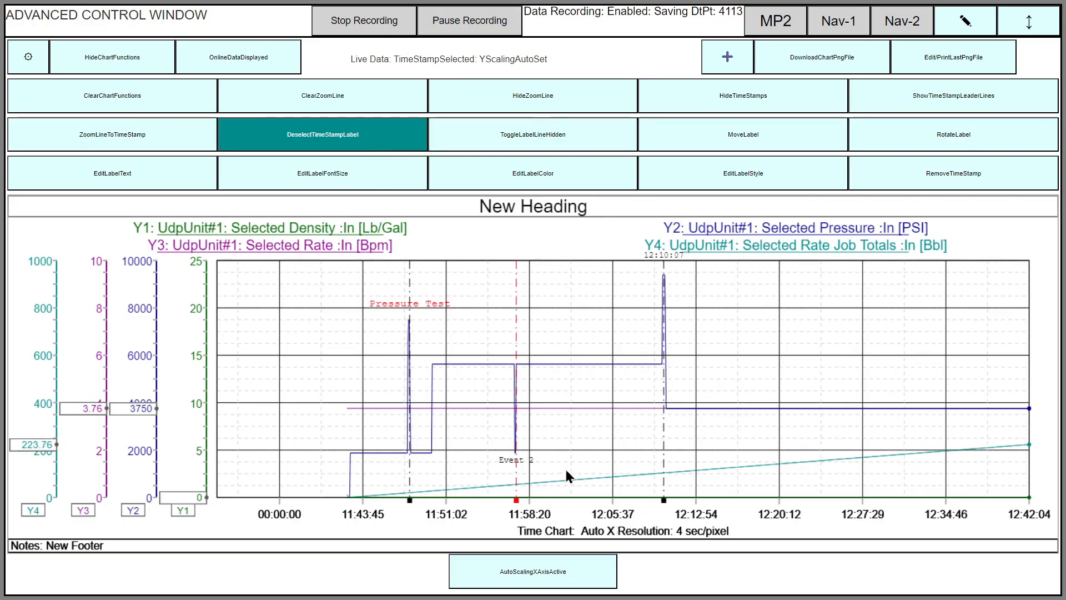
left_click(519, 501)
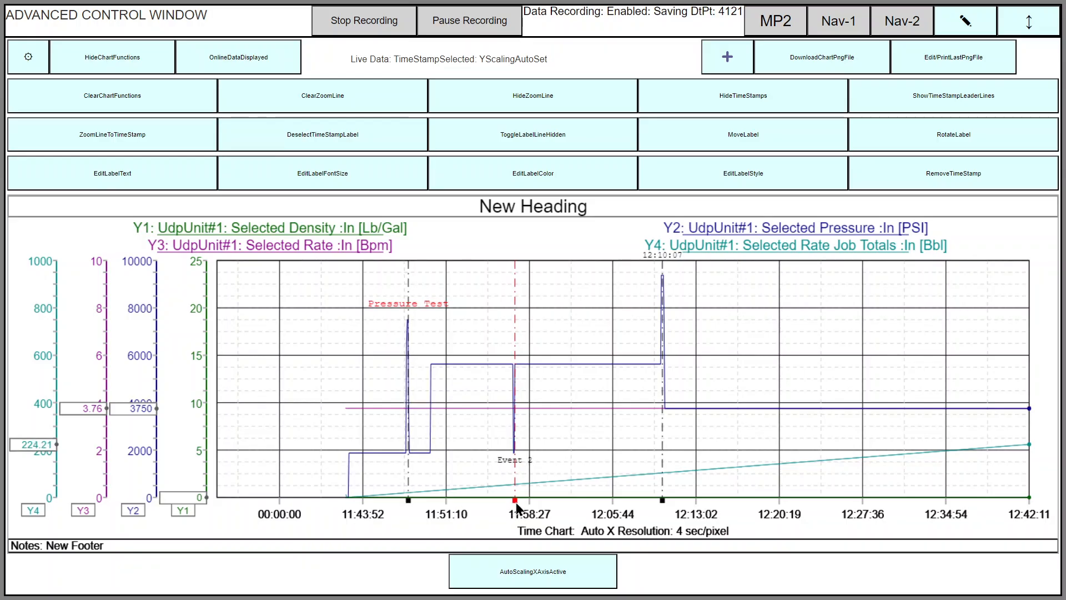
left_click(338, 144)
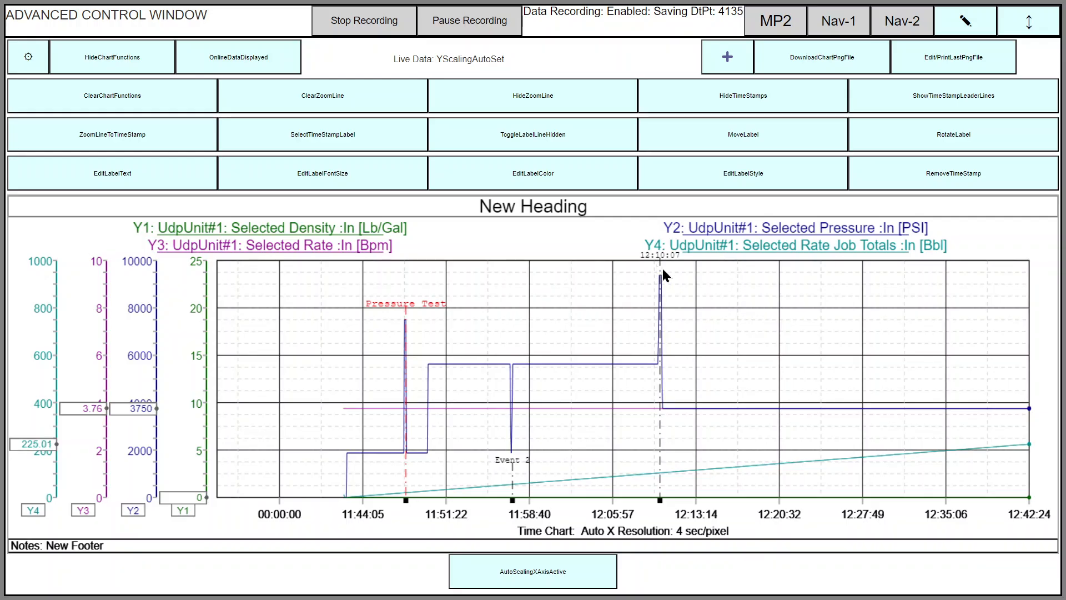
left_click(291, 147)
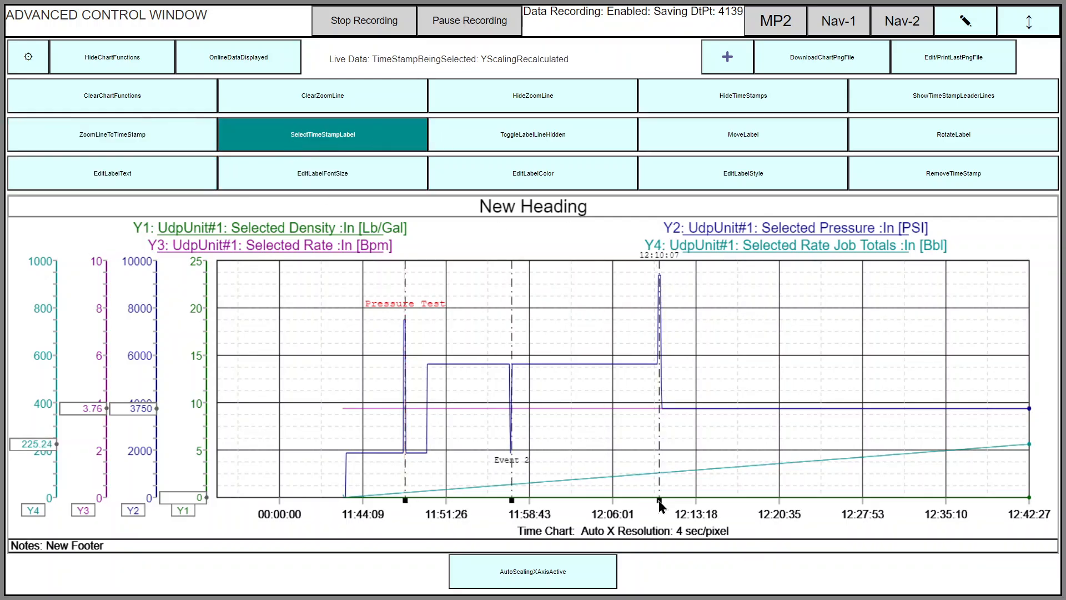
left_click(659, 500)
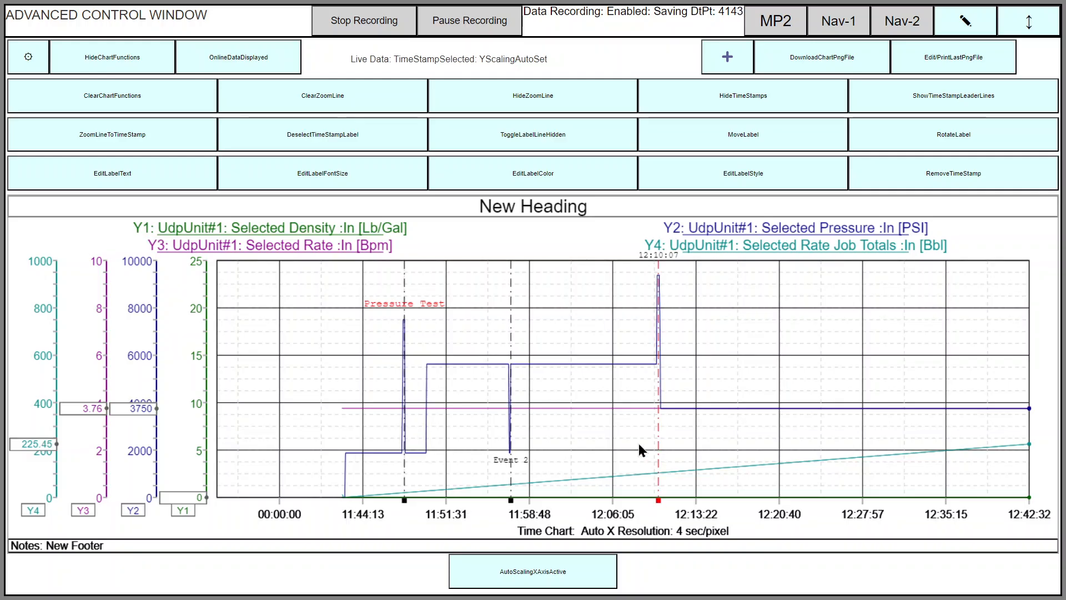
- Move the 12:10:07 time stamp's label down to just below the horizontal pressure line that follows the peak
left_click(744, 145)
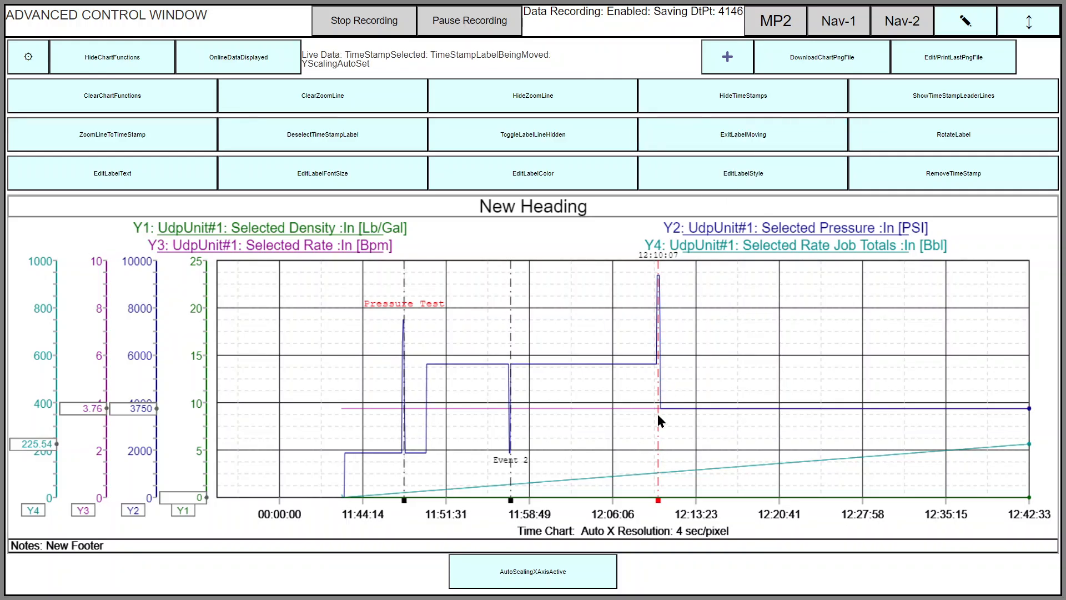
left_click(658, 415)
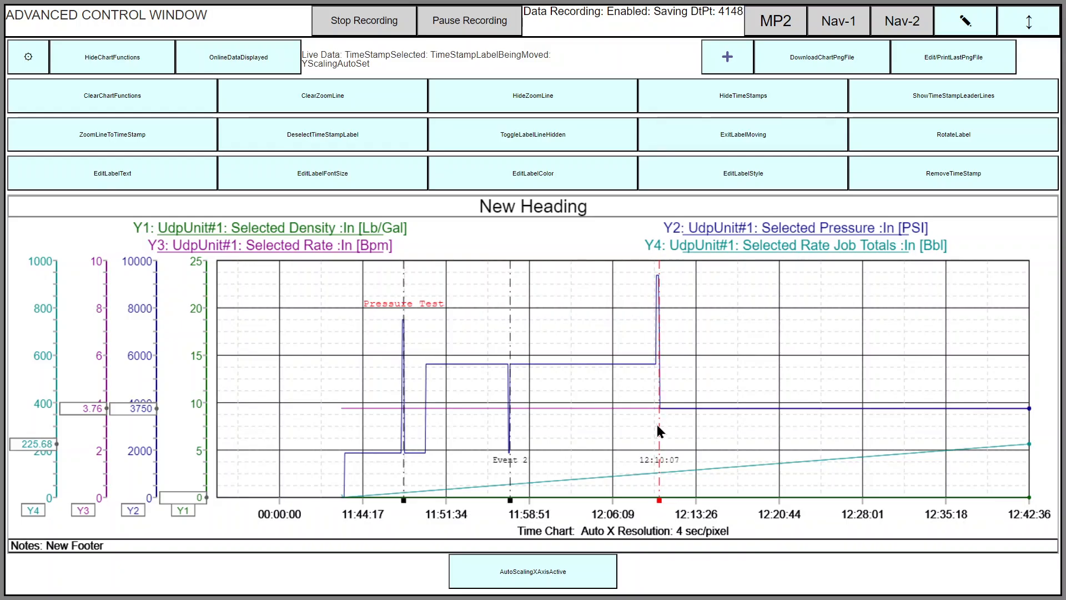
left_click(658, 426)
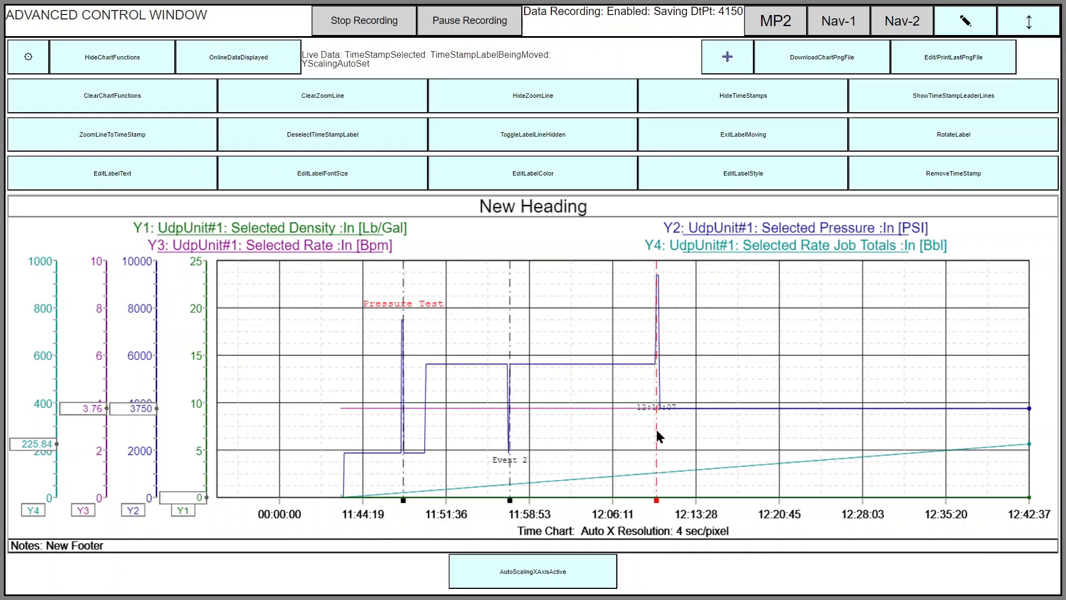
left_click(656, 430)
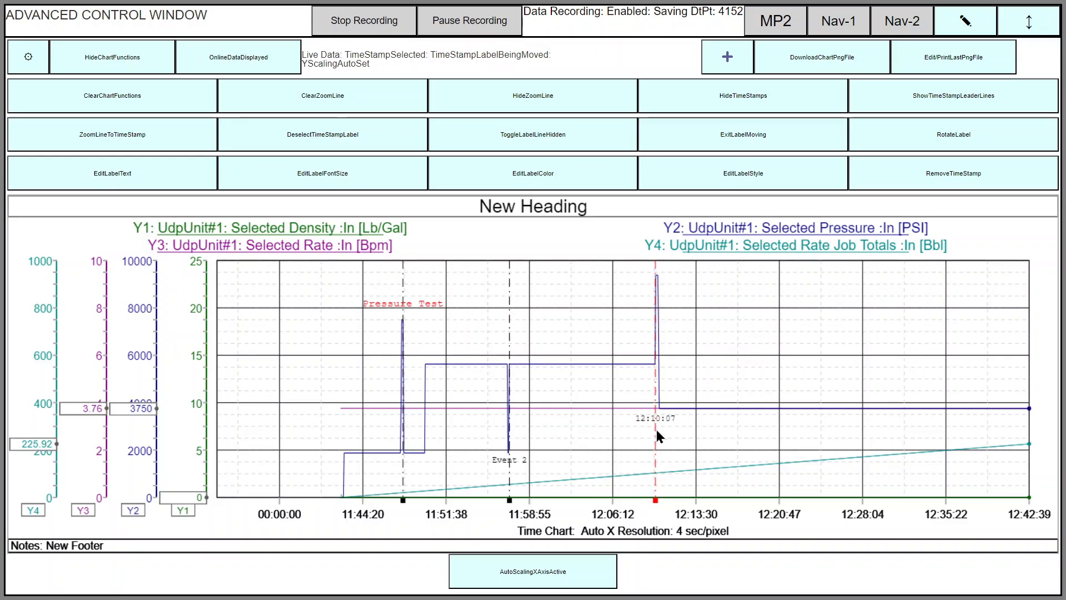
- Set the font size of the 12:10:07 time stamp label to 15
left_click(339, 183)
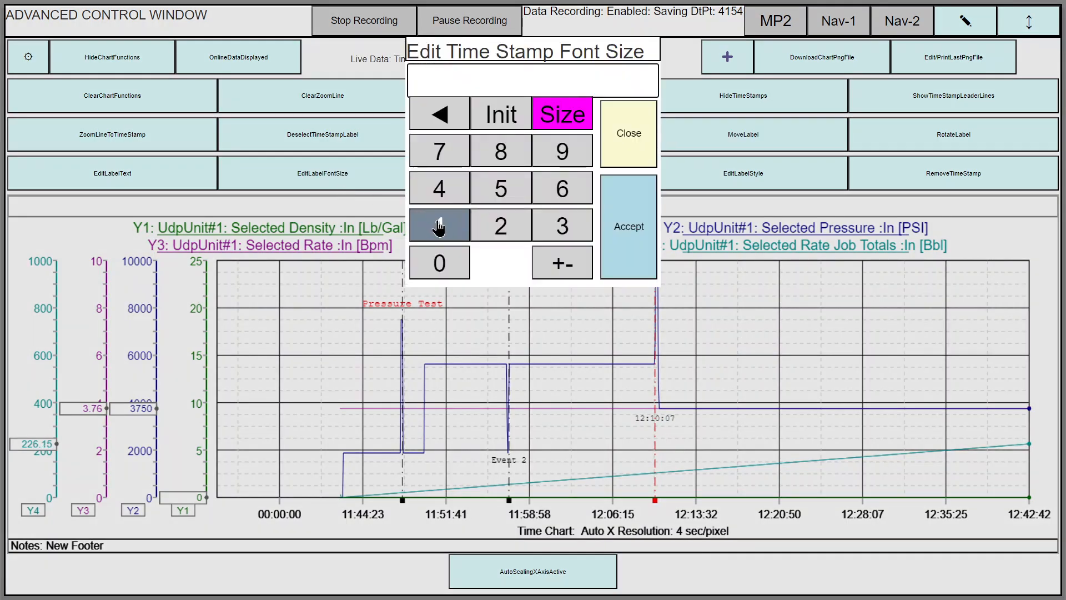
left_click(439, 225)
left_click(501, 188)
left_click(626, 227)
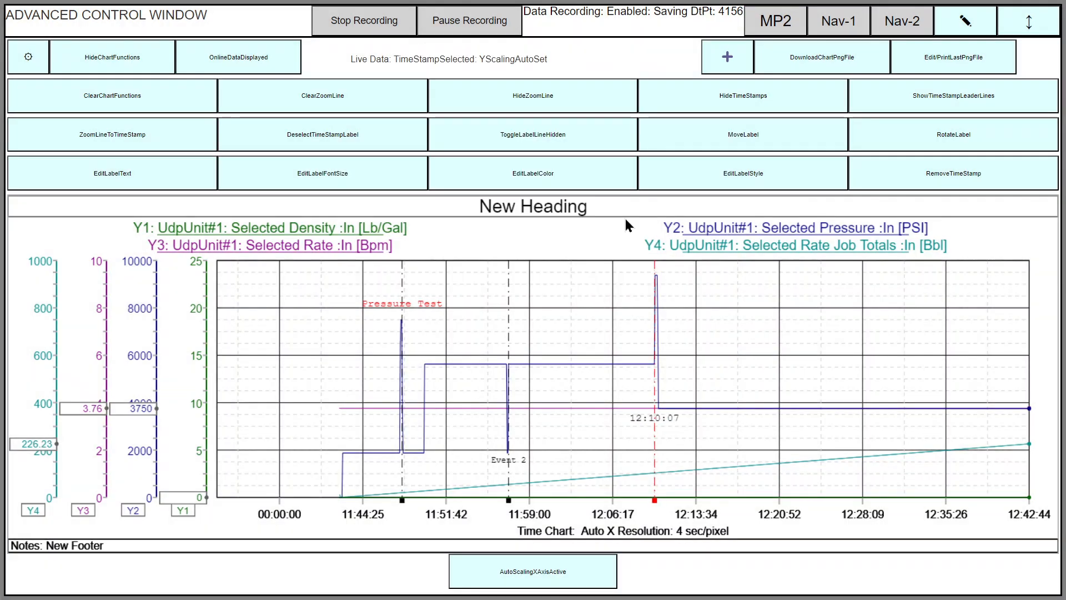
- Set the font size of the 12:10:07 time stamp label to 20
left_click(360, 181)
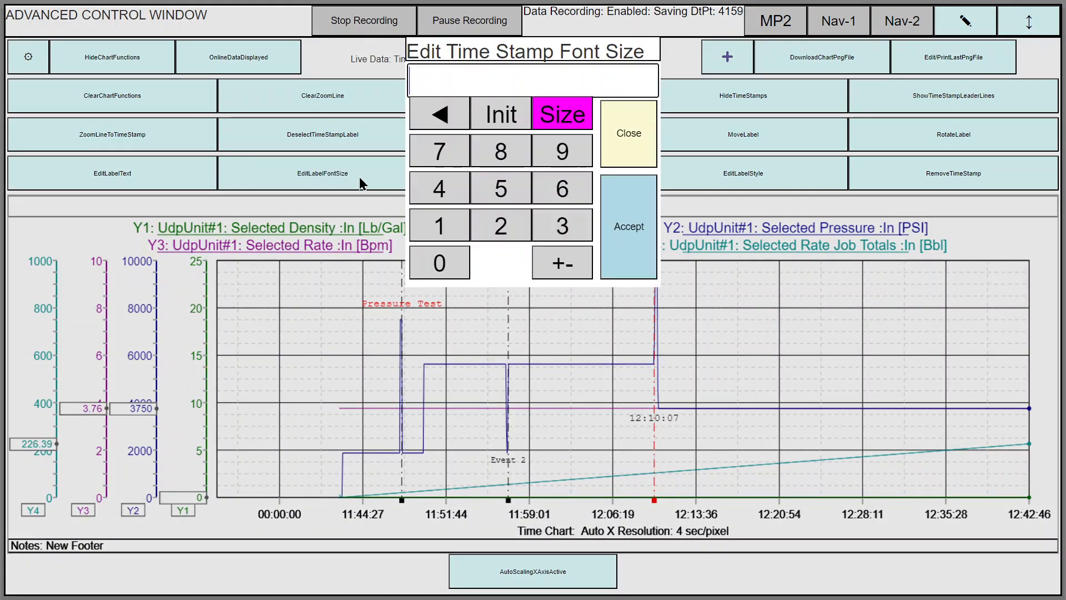
left_click(488, 215)
left_click(439, 262)
left_click(627, 239)
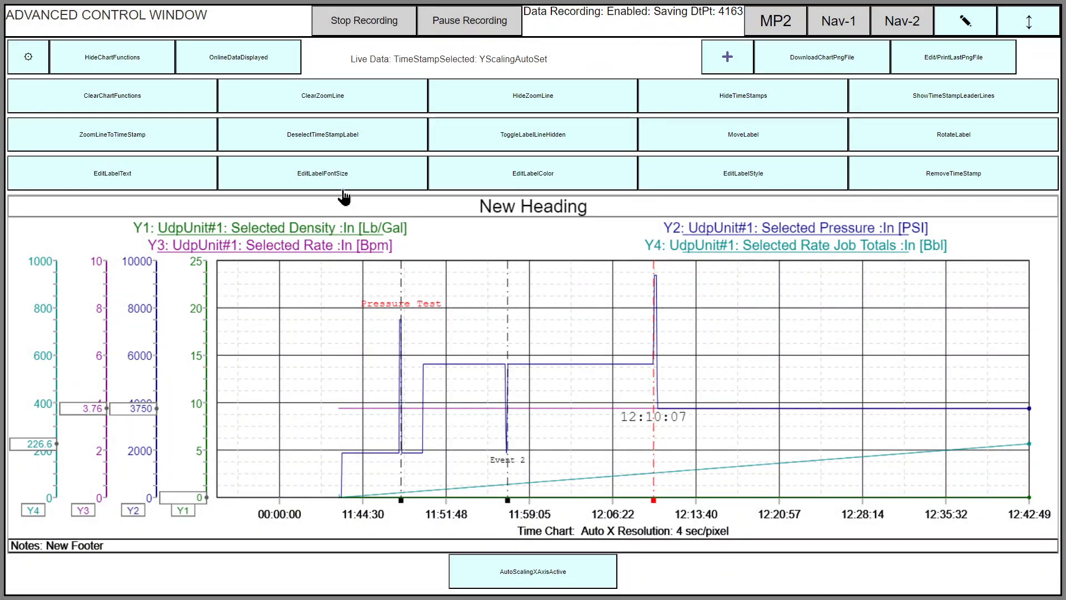
- Change the label text of the 12:10:07 time stamp to "Event 3"
left_click(164, 187)
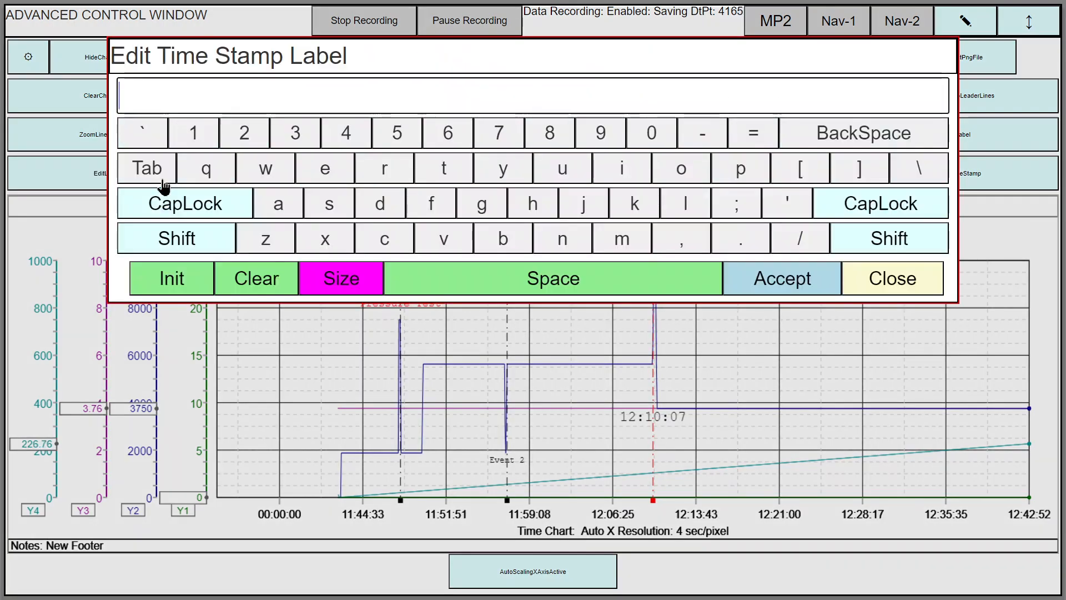
type("Event 3")
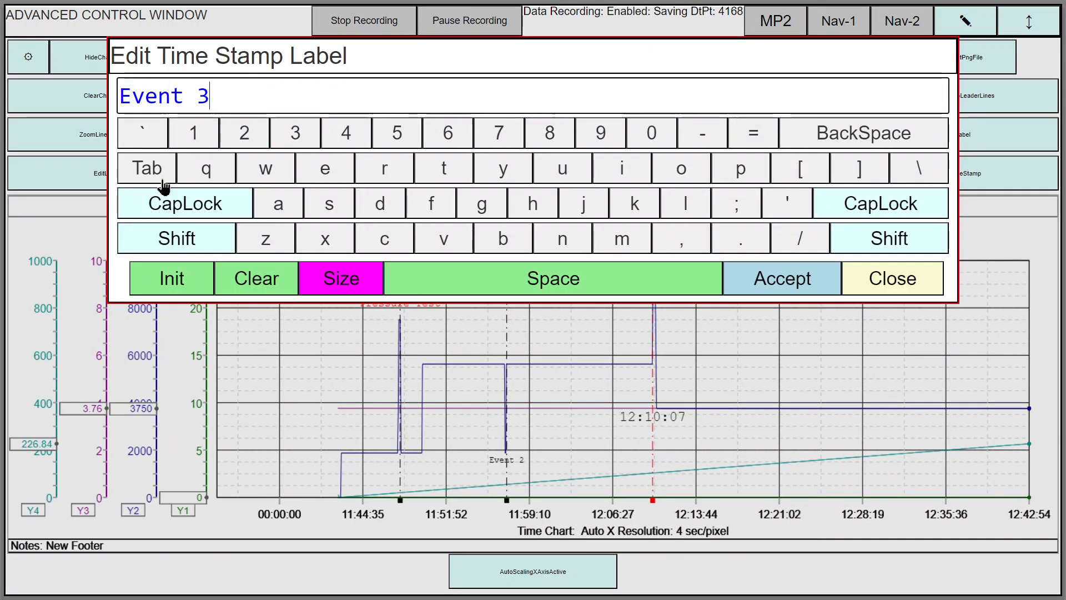
left_click(755, 291)
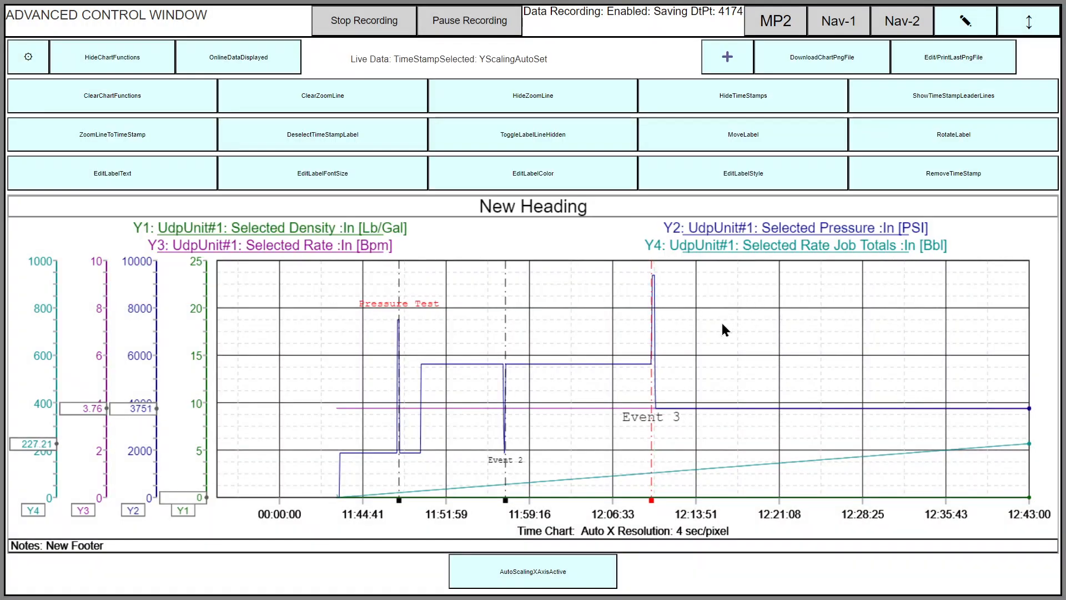
- Return the strip chart to normal size among the data displays and show the page in full screen
left_click(29, 61)
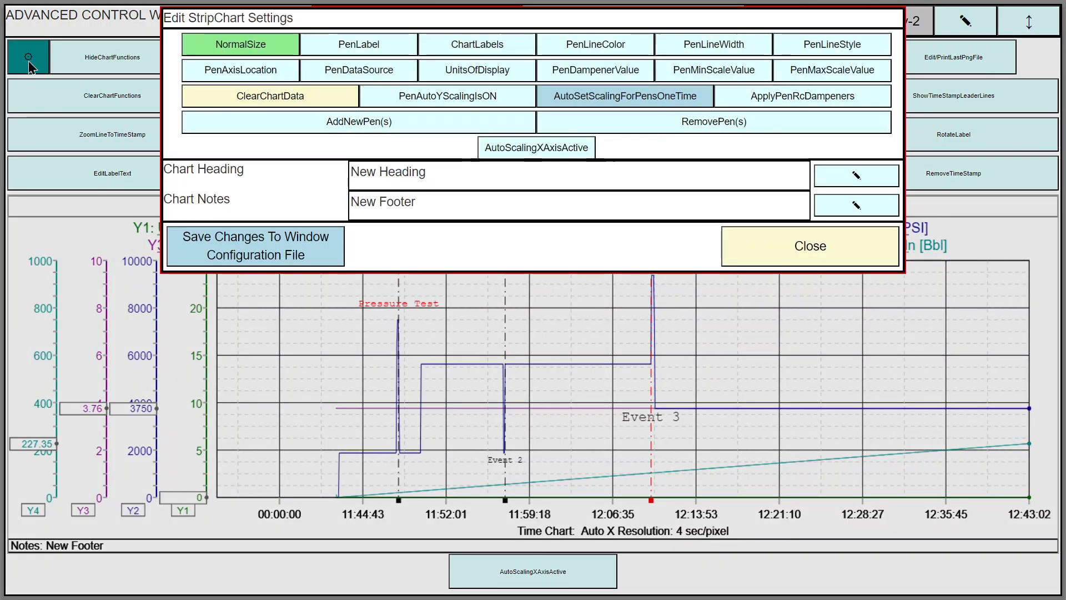
left_click(233, 40)
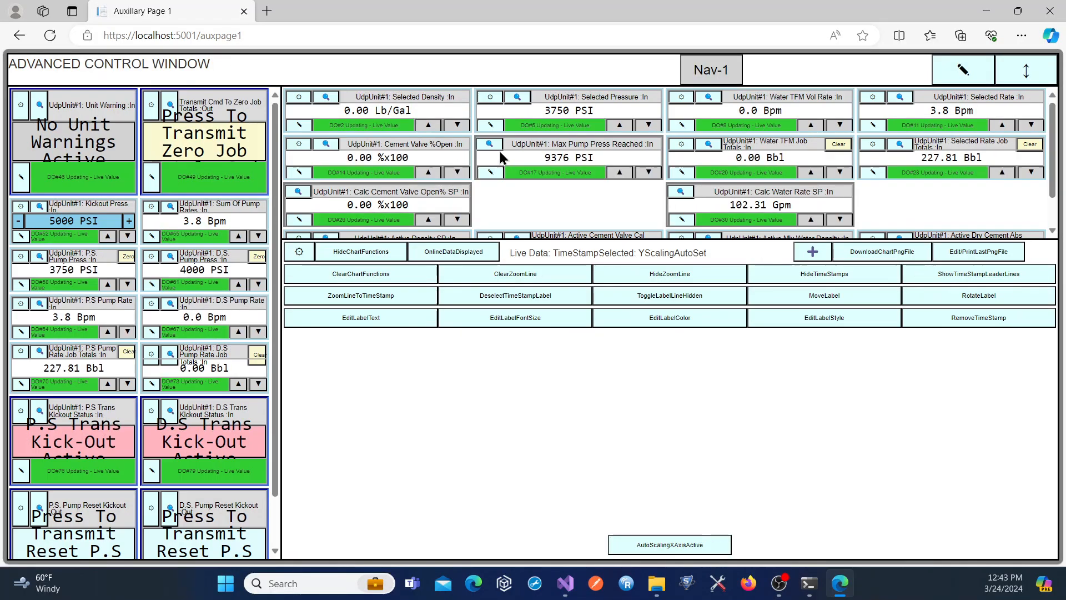
left_click(1026, 70)
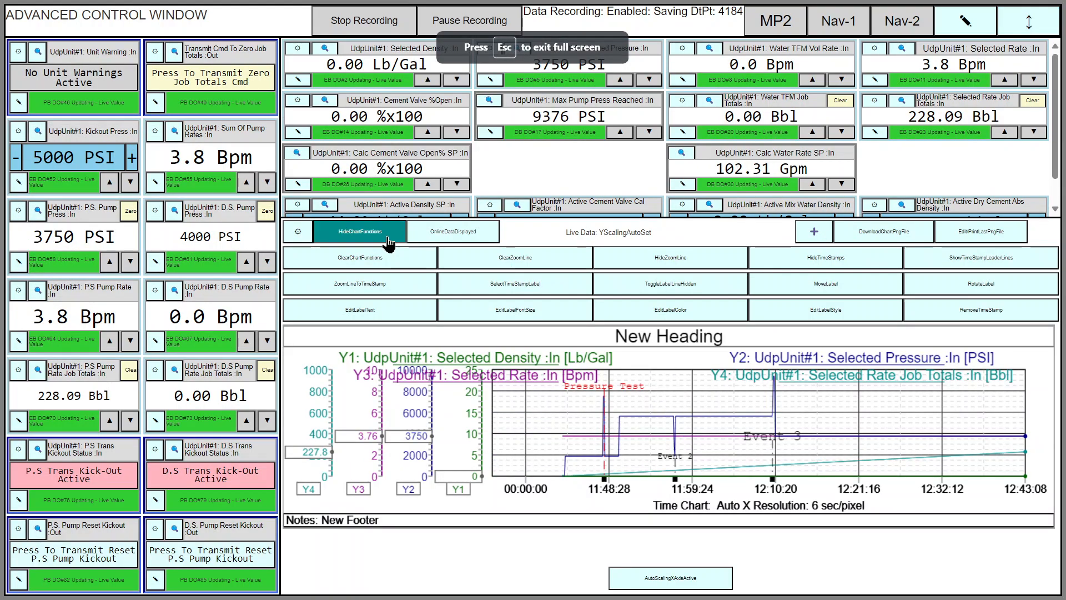
- Hide the time stamp leader lines and the chart functions on the normal-size strip chart
left_click(359, 232)
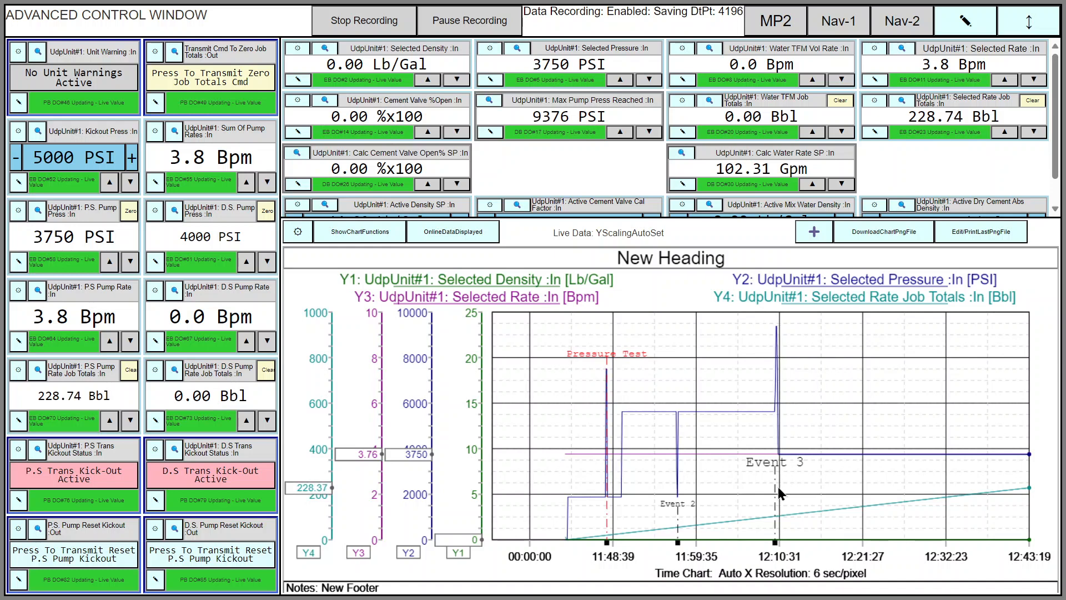
left_click(360, 236)
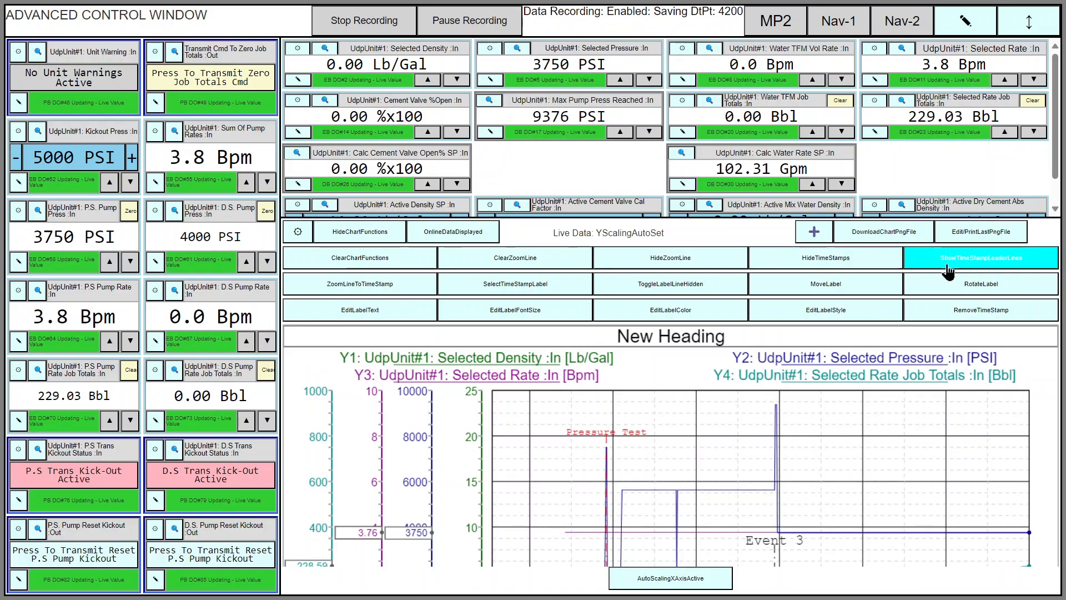
left_click(980, 268)
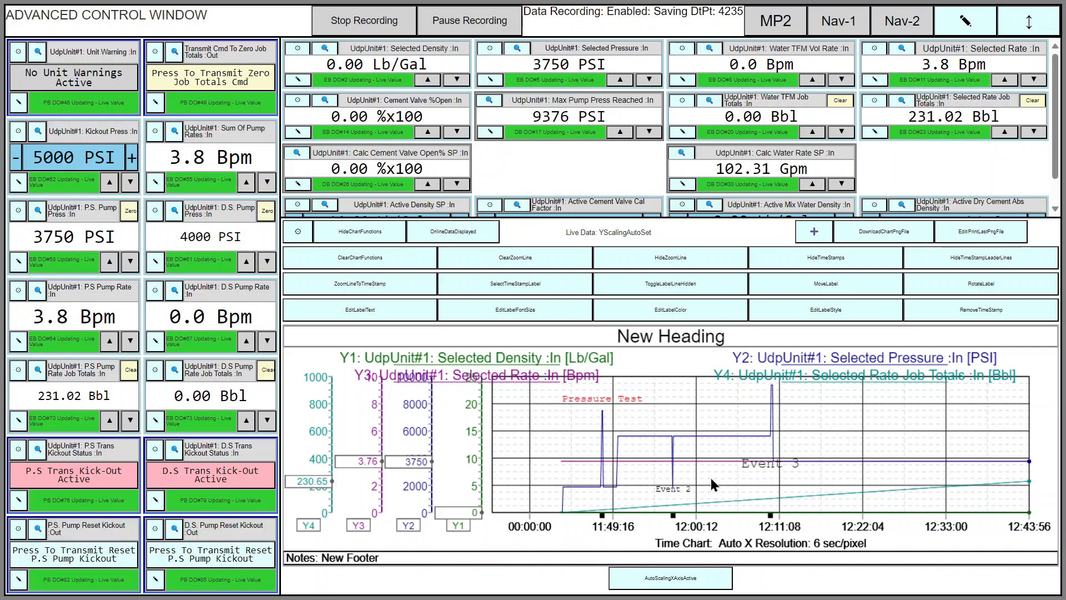
left_click(374, 236)
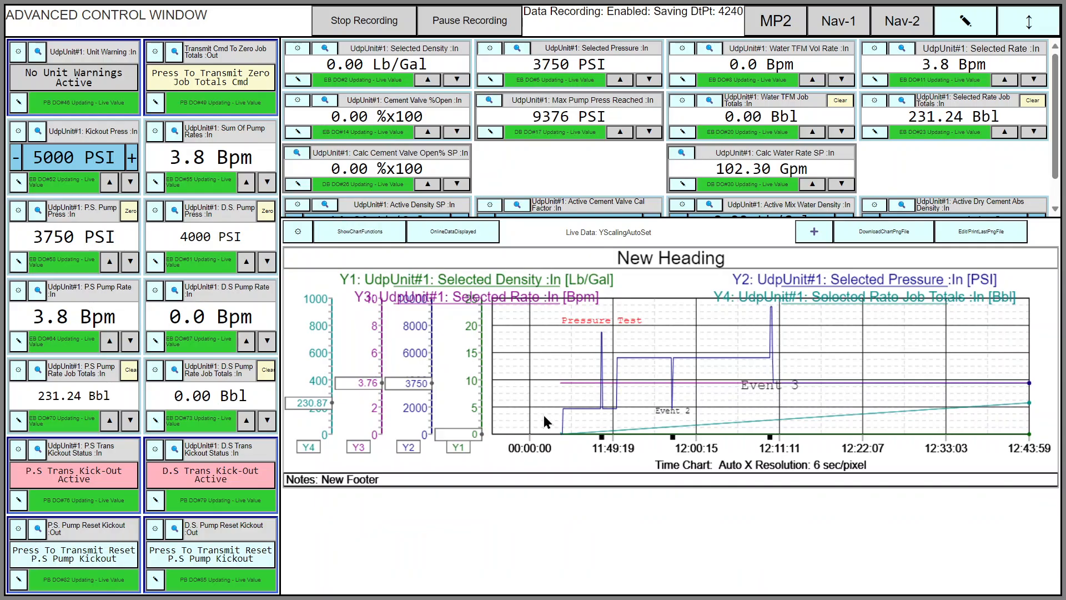
- Enlarge the strip chart to fill the page through its settings and show the page in full screen
left_click(296, 238)
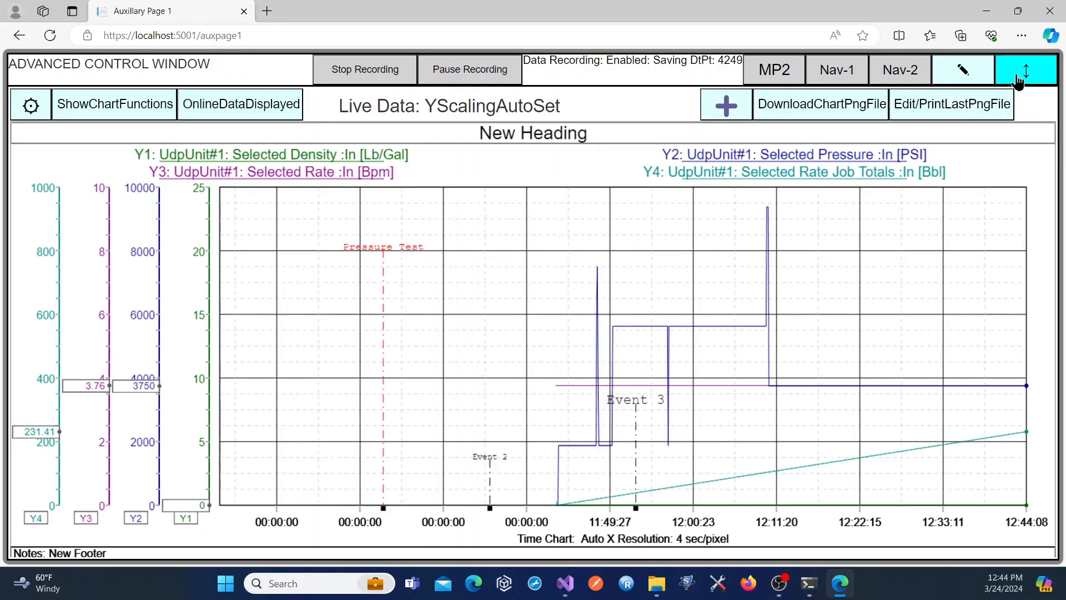
left_click(1016, 77)
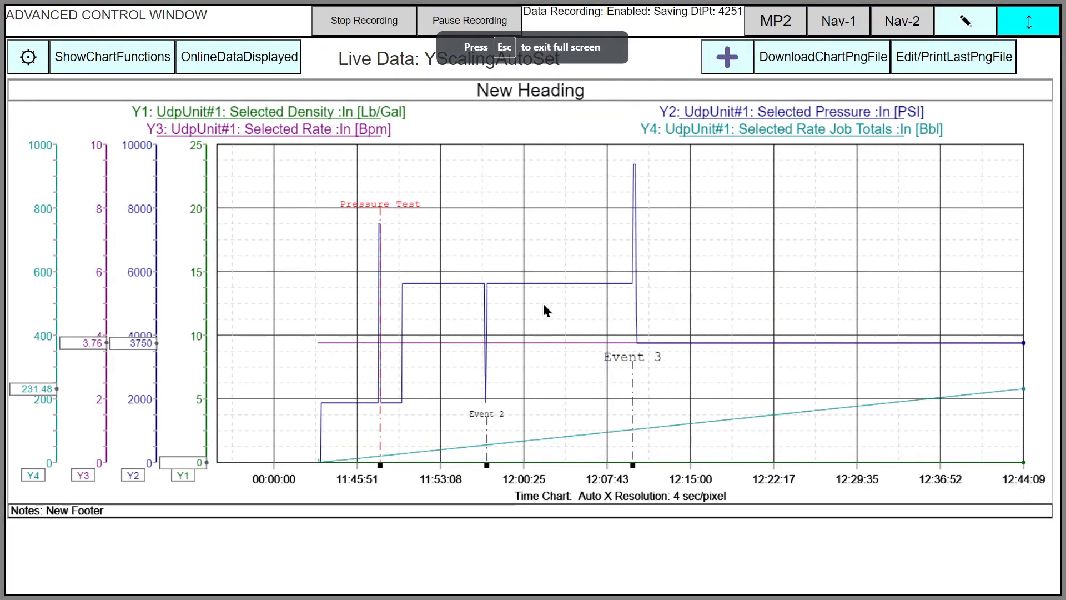